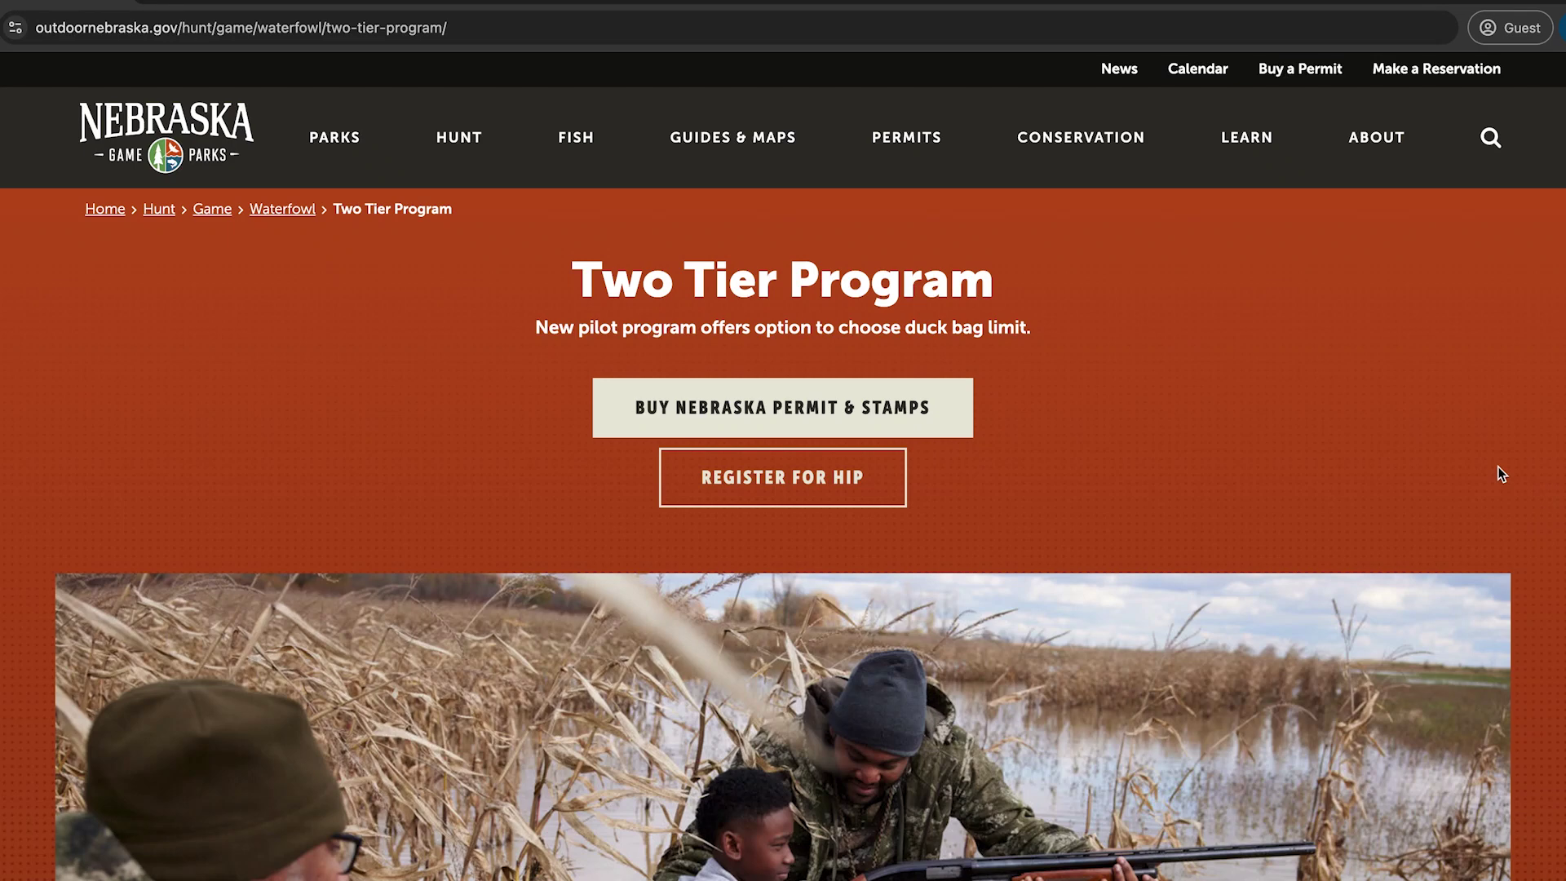
Step: Scroll the Two Tier Program page to Required permits and follow Register for HIP to the permit site
scroll(1501, 475, down, 3)
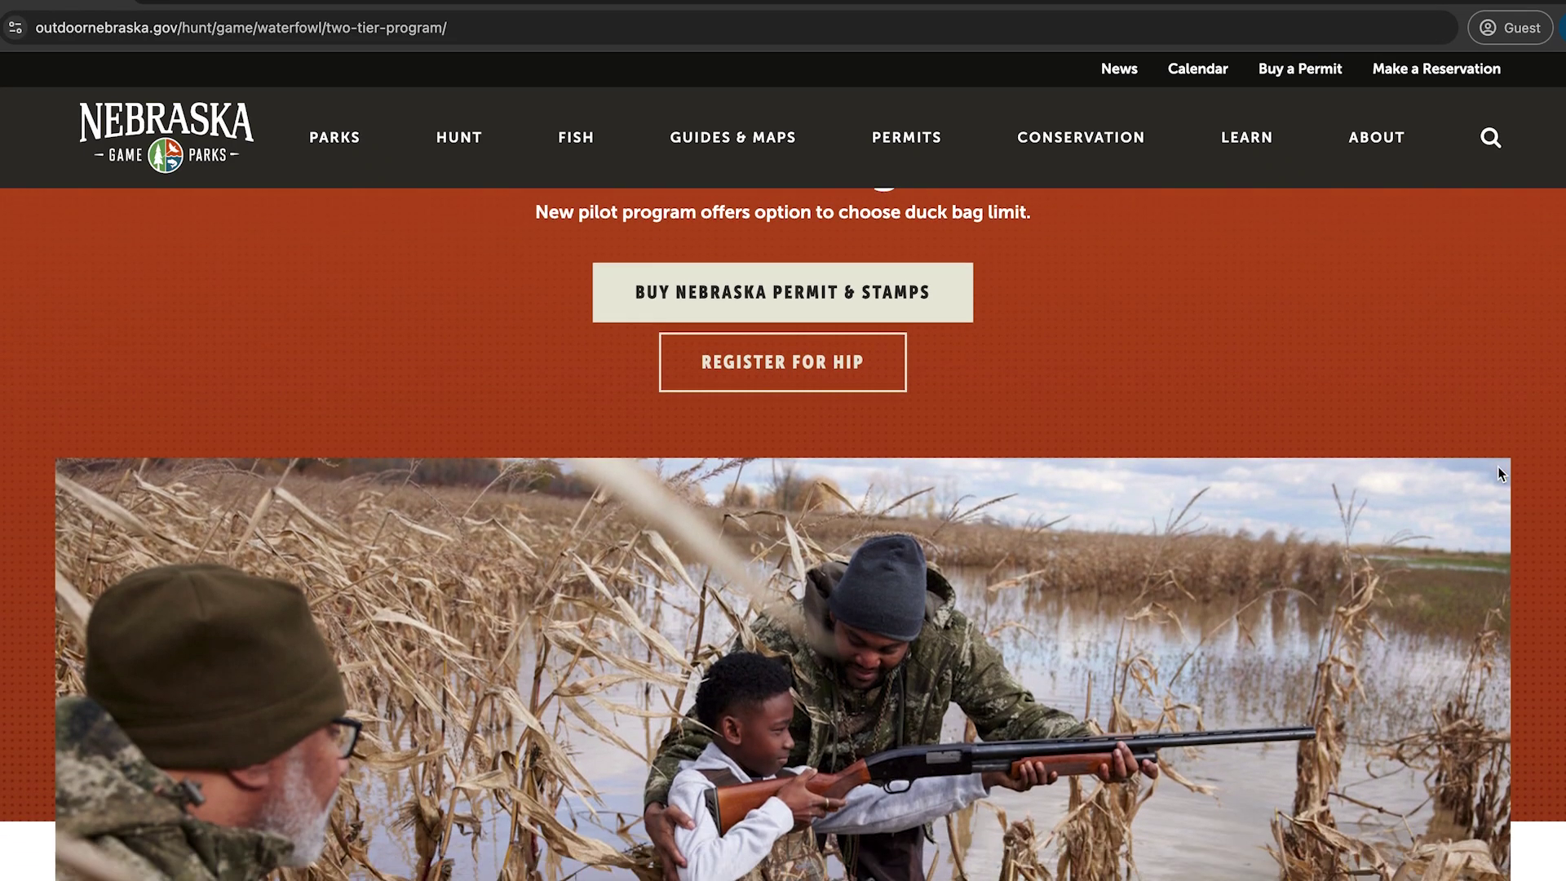
scroll(1501, 475, down, 7)
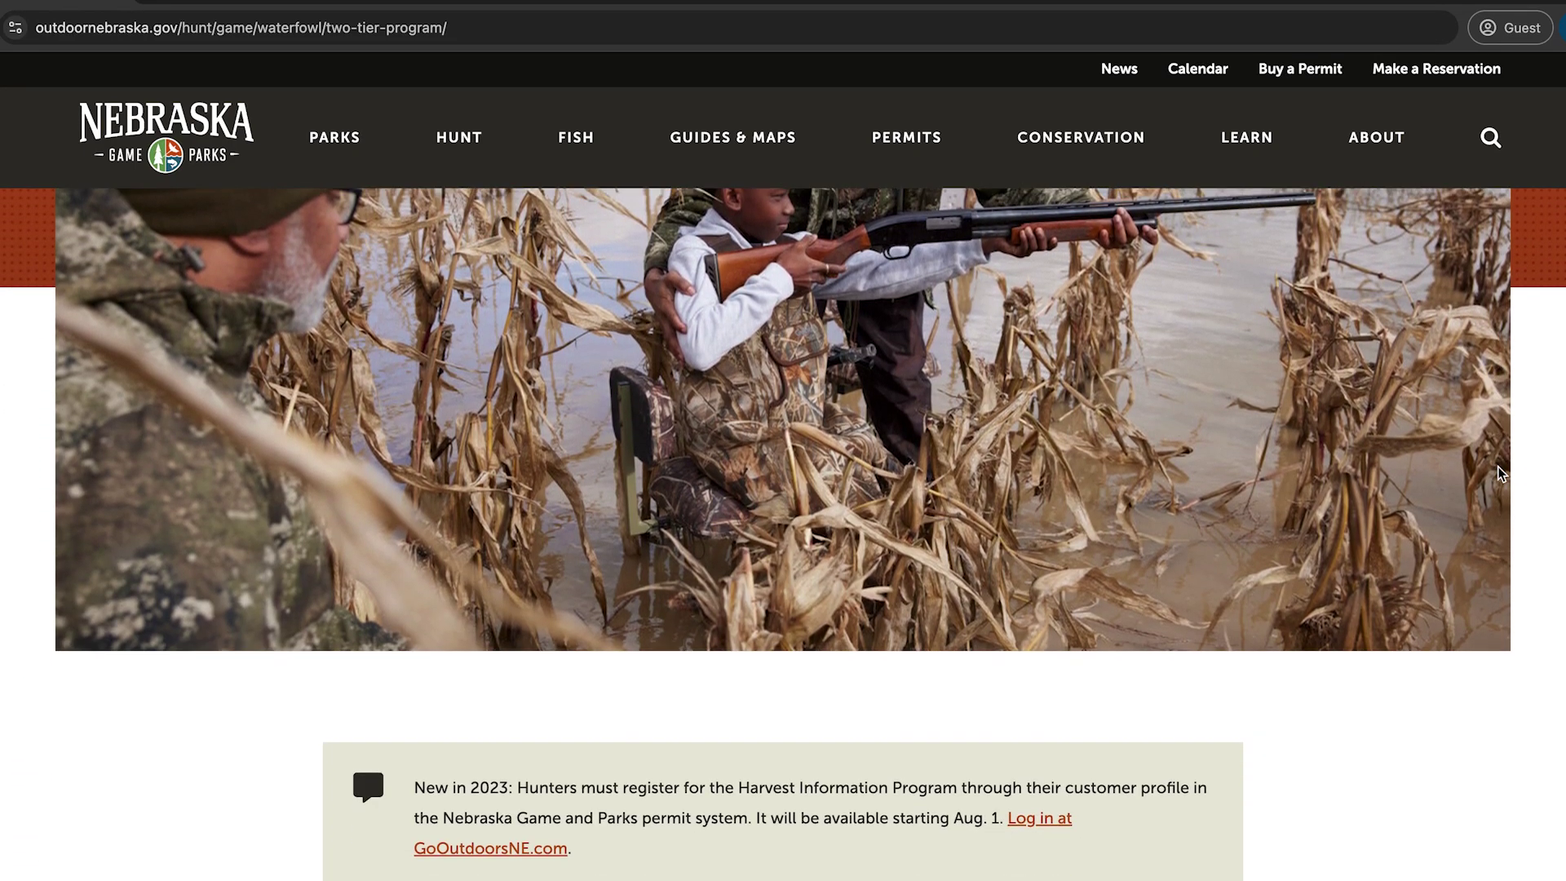
scroll(1500, 474, down, 8)
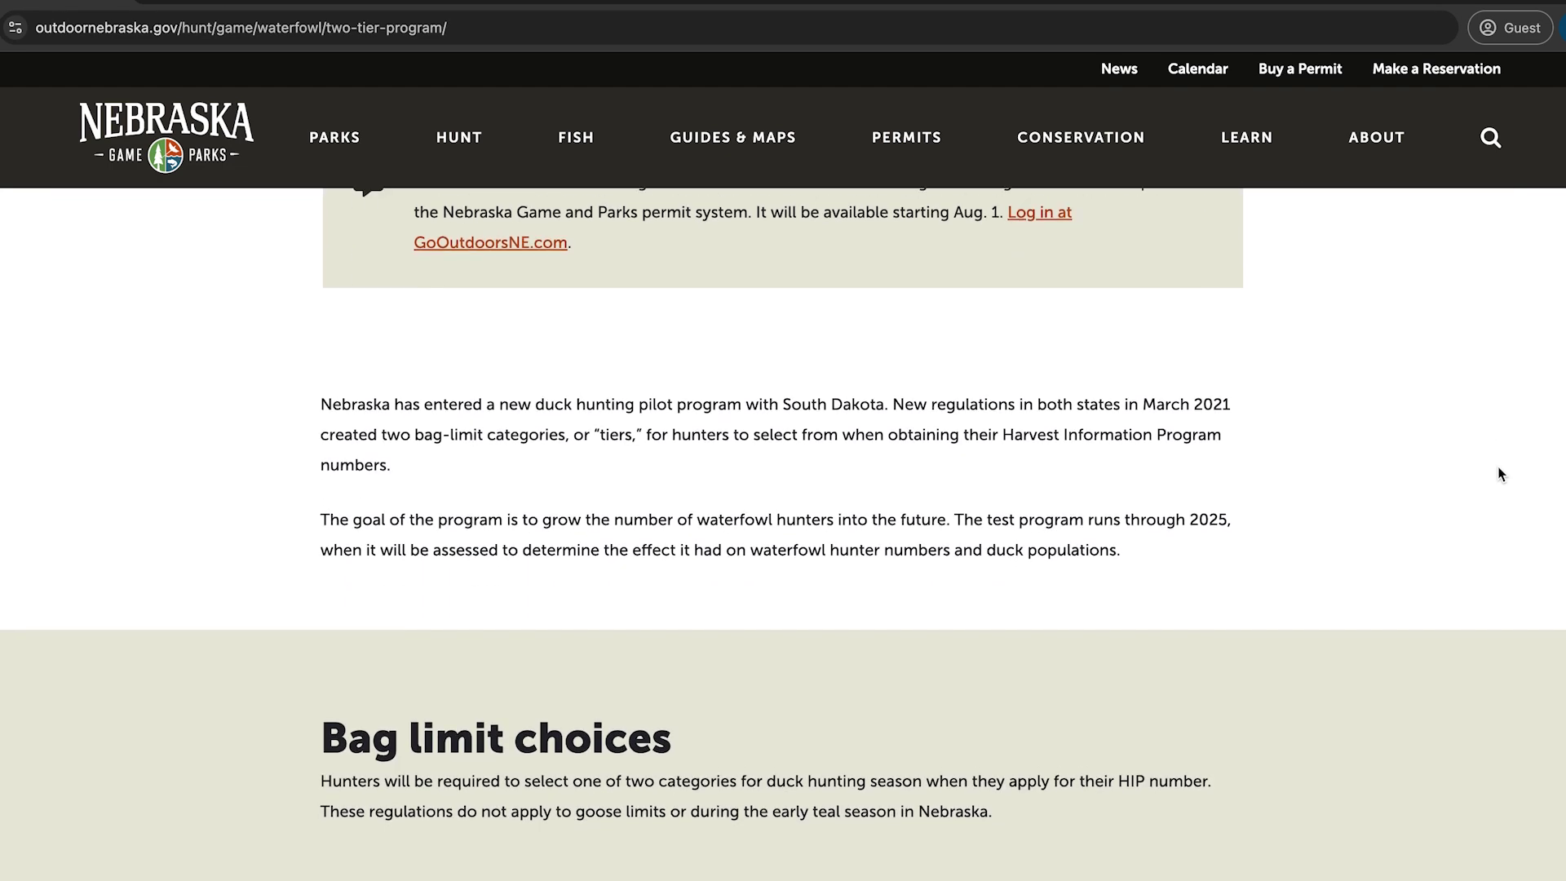
scroll(1501, 475, down, 2)
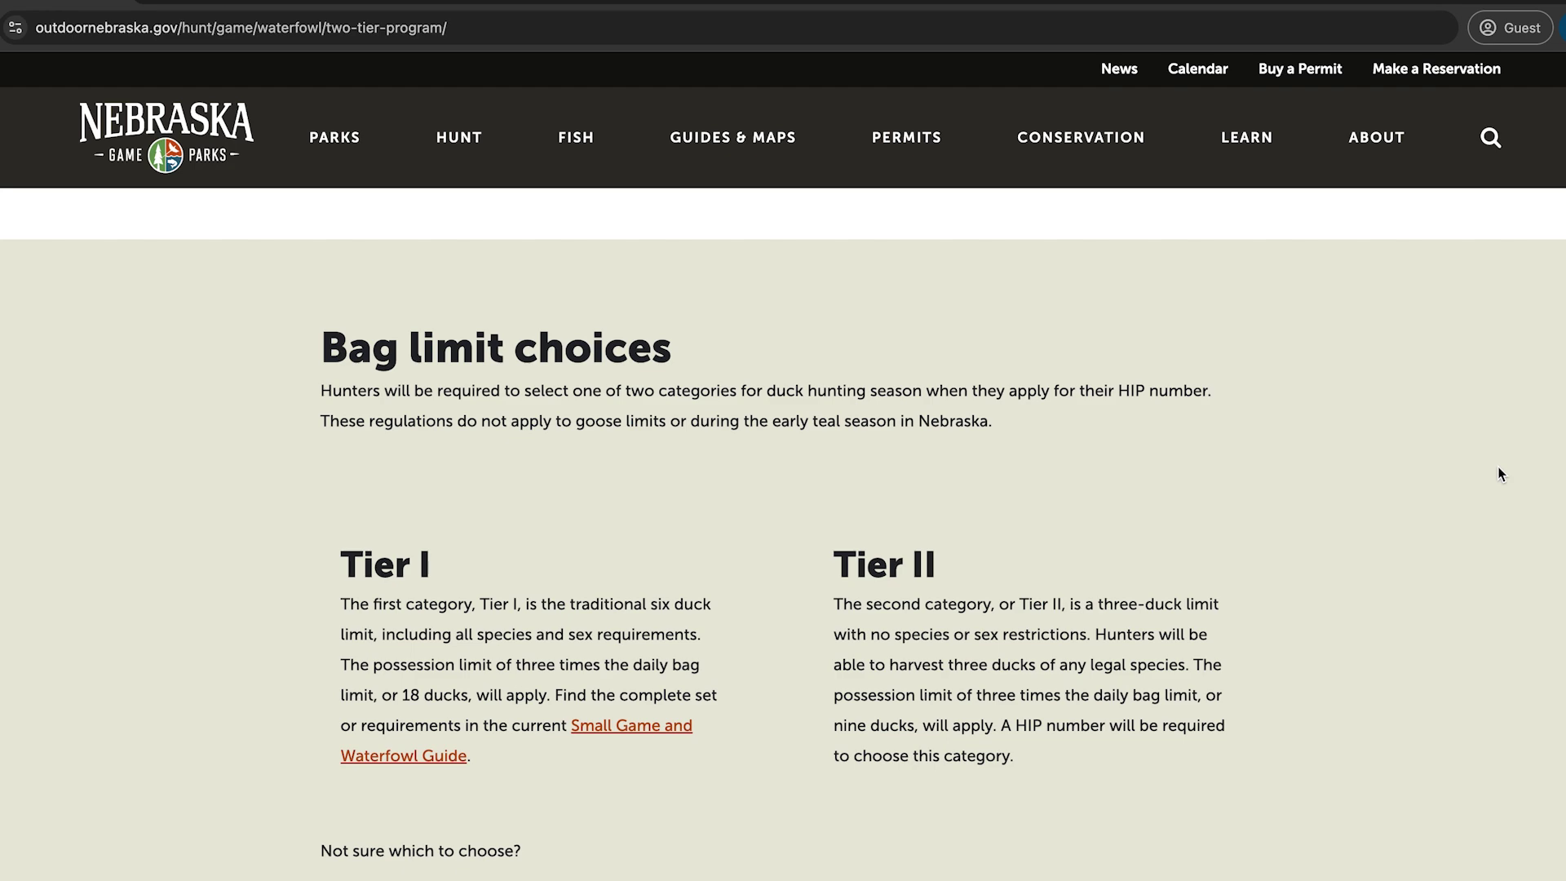
scroll(1501, 474, down, 8)
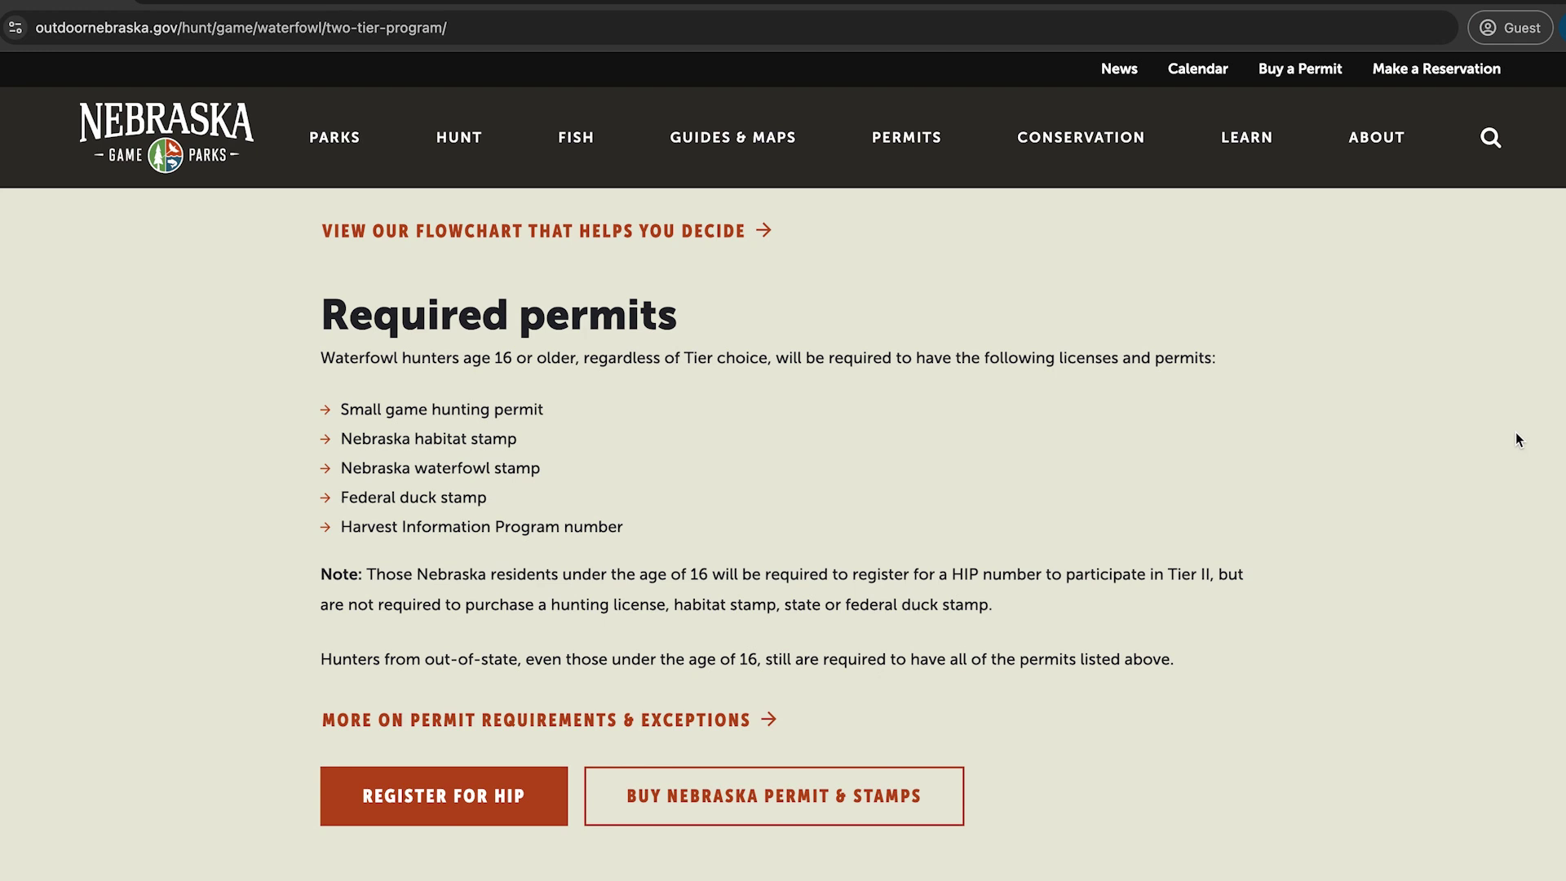
scroll(1499, 473, down, 1)
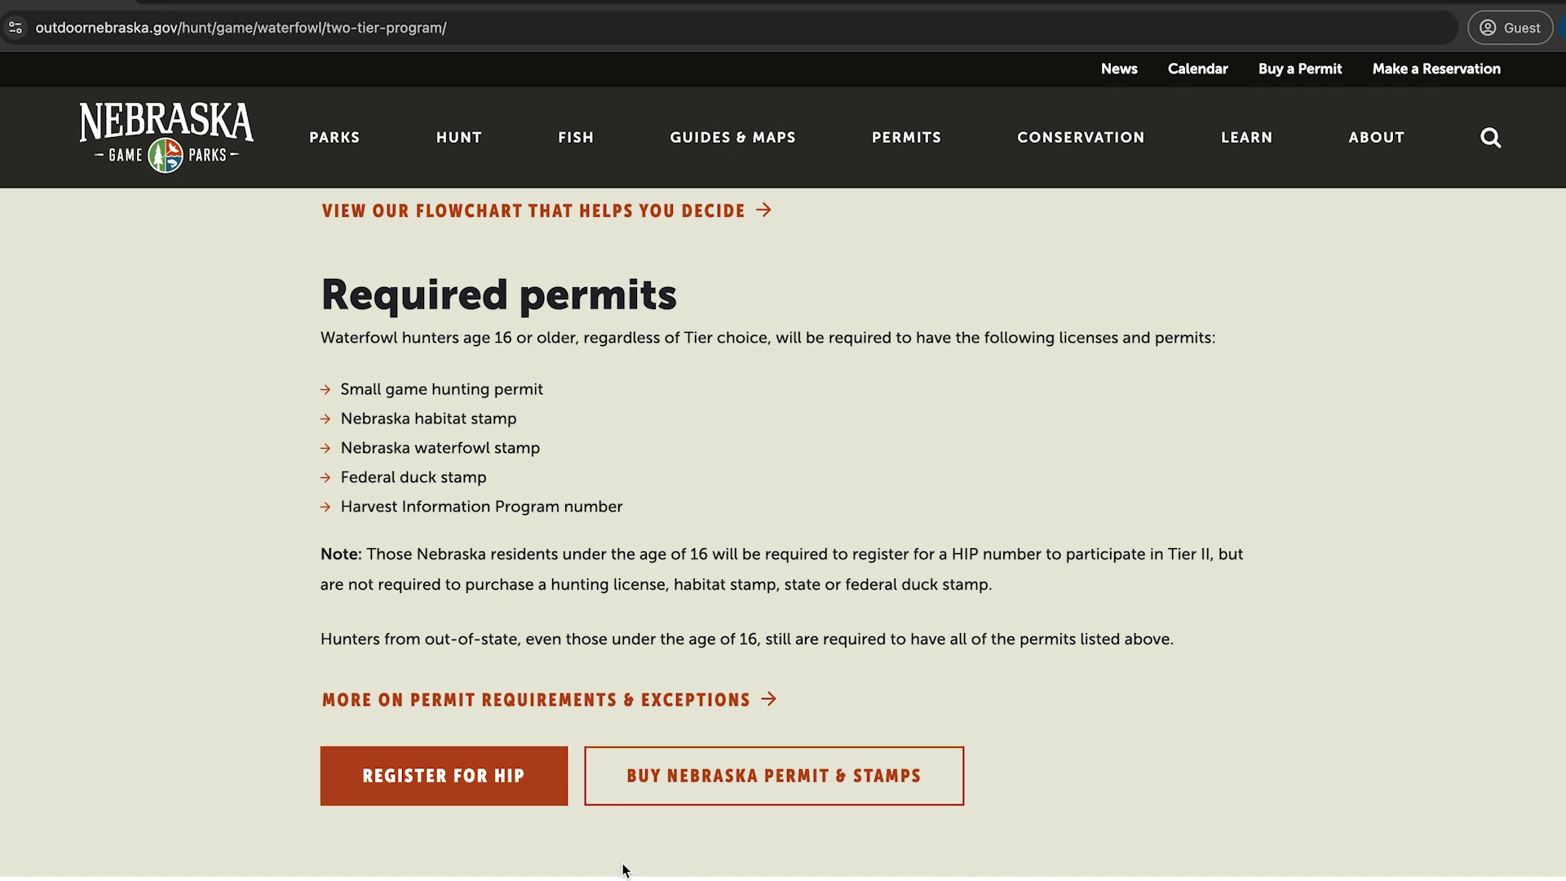
click(514, 797)
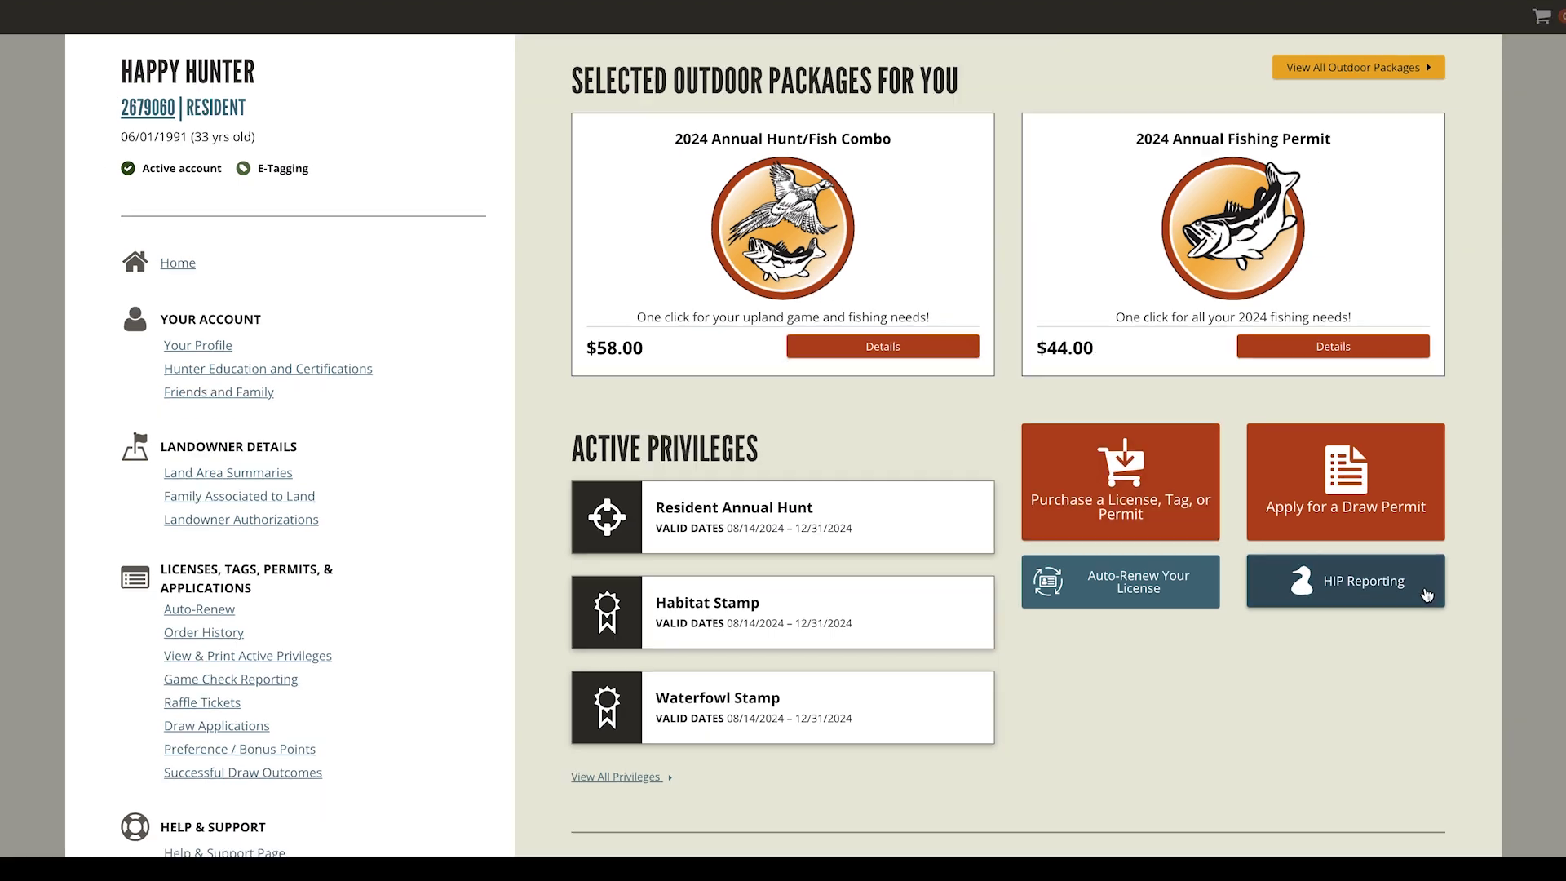
Step: Open HIP Reporting, review the 2024/2025 HIP Registration details and add it to the cart
click(1426, 594)
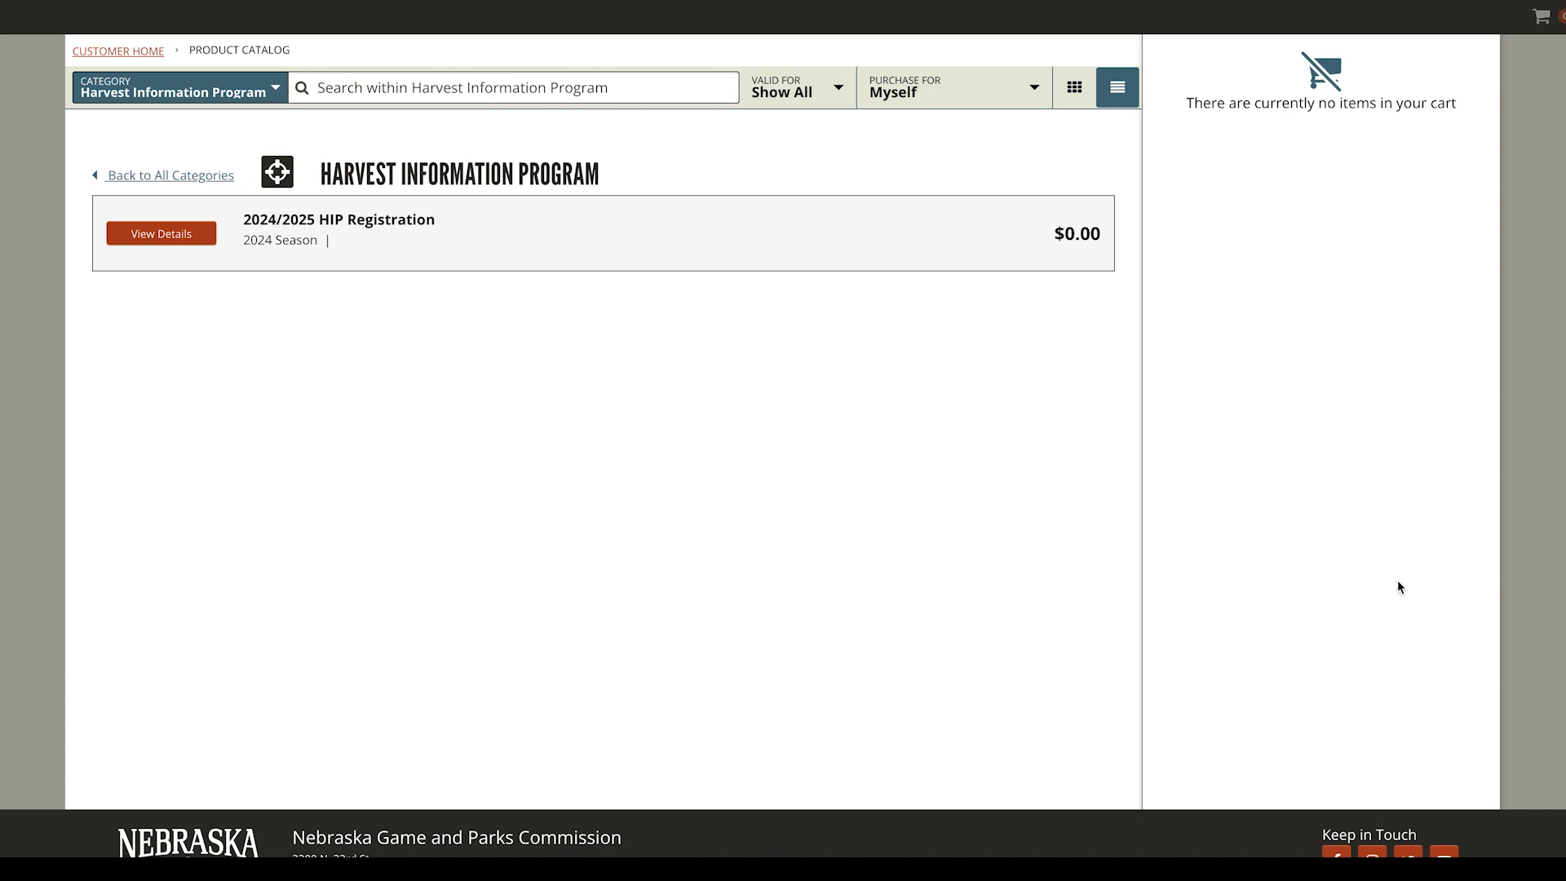
click(205, 237)
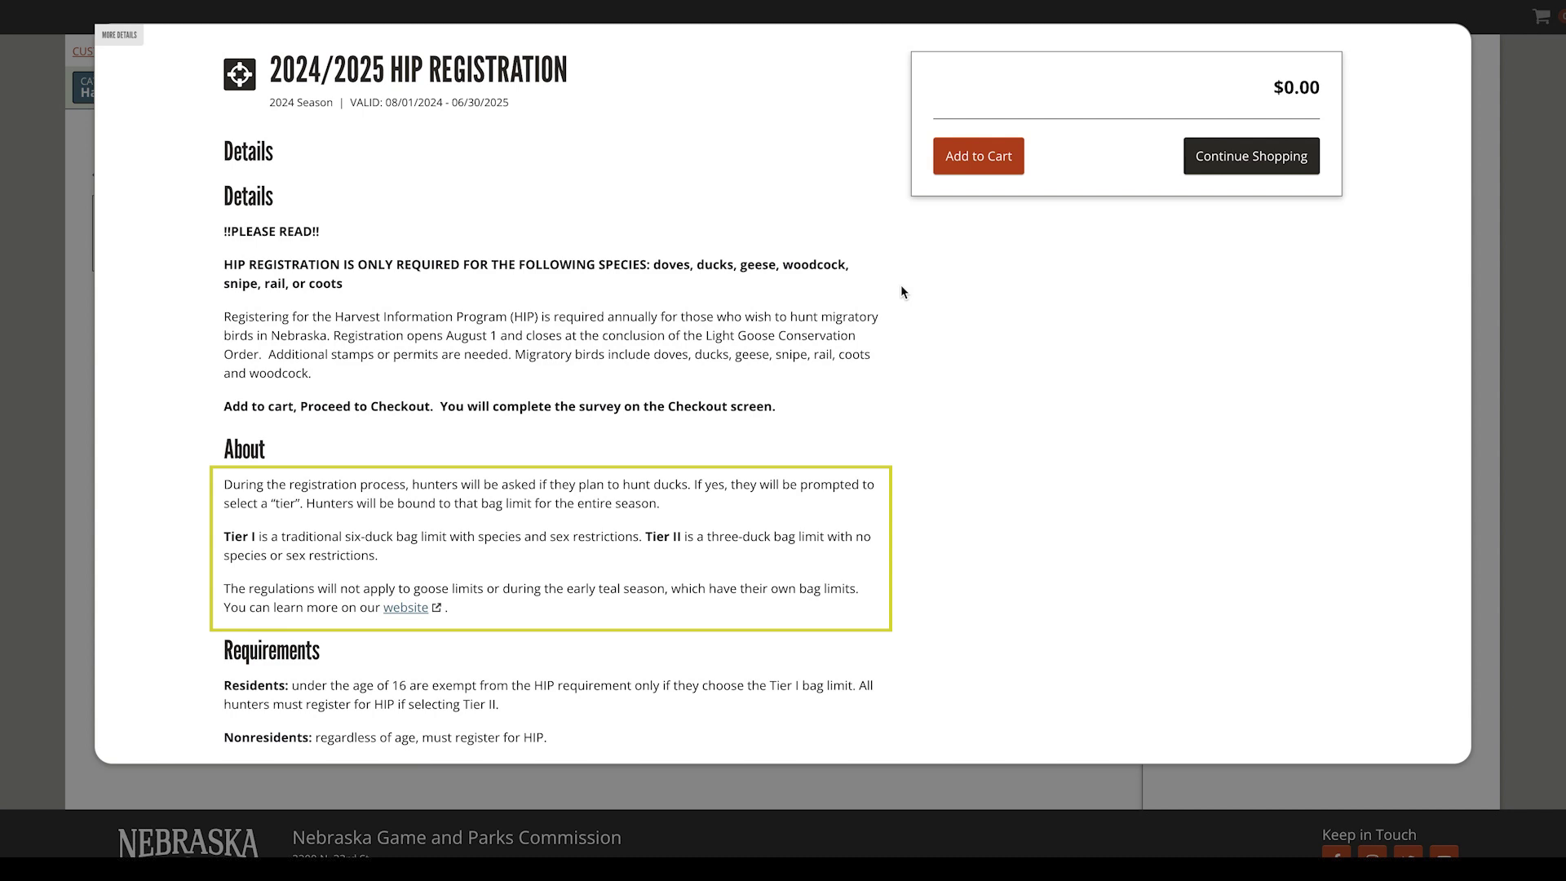
scroll(901, 286, down, 2)
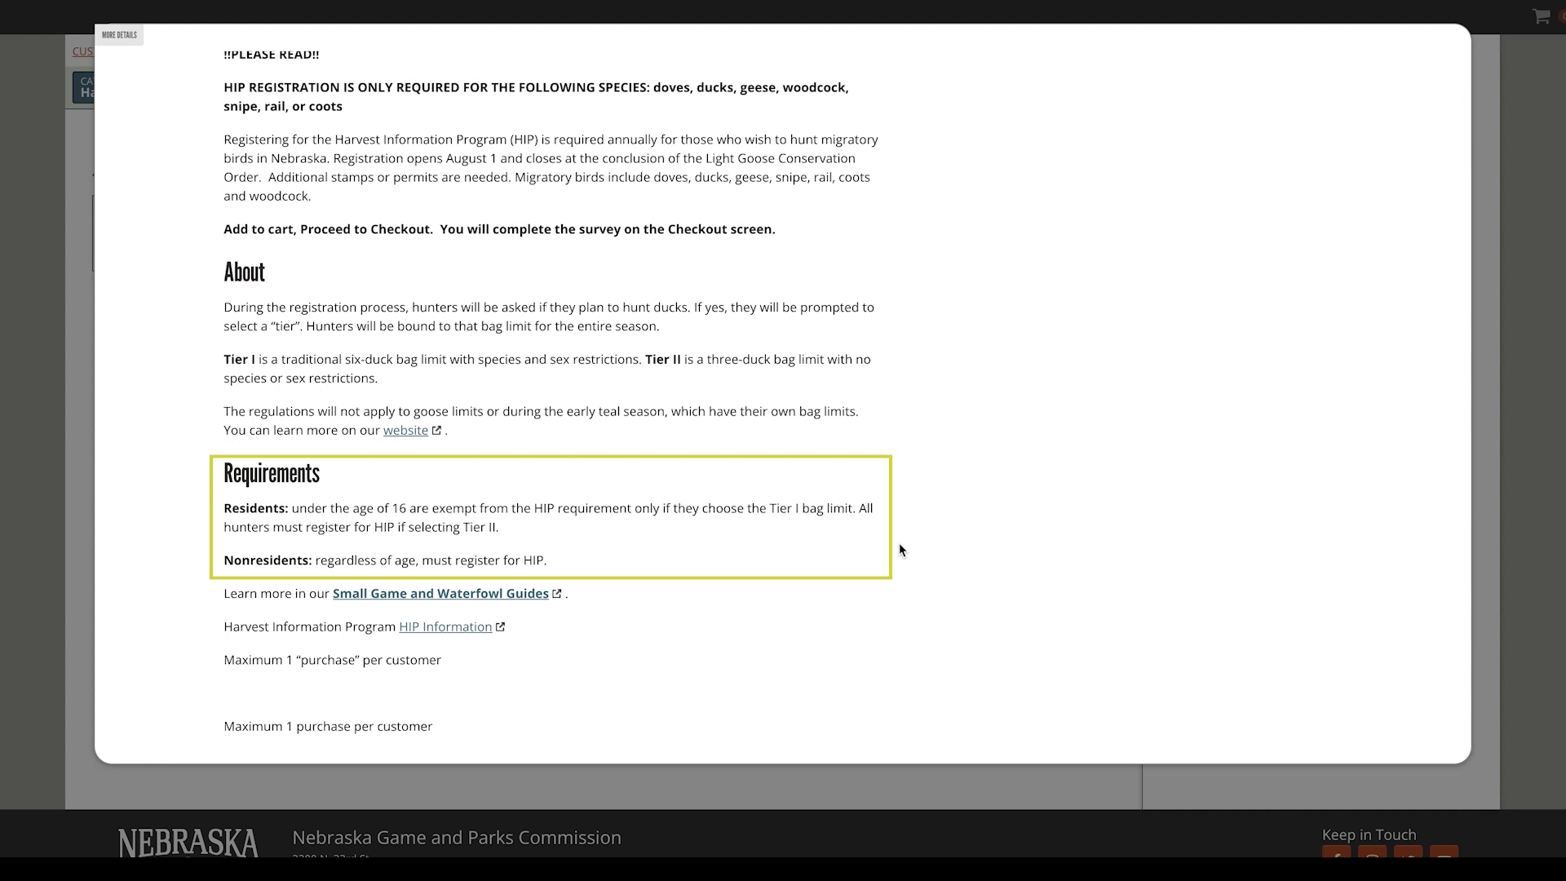
scroll(899, 542, up, 2)
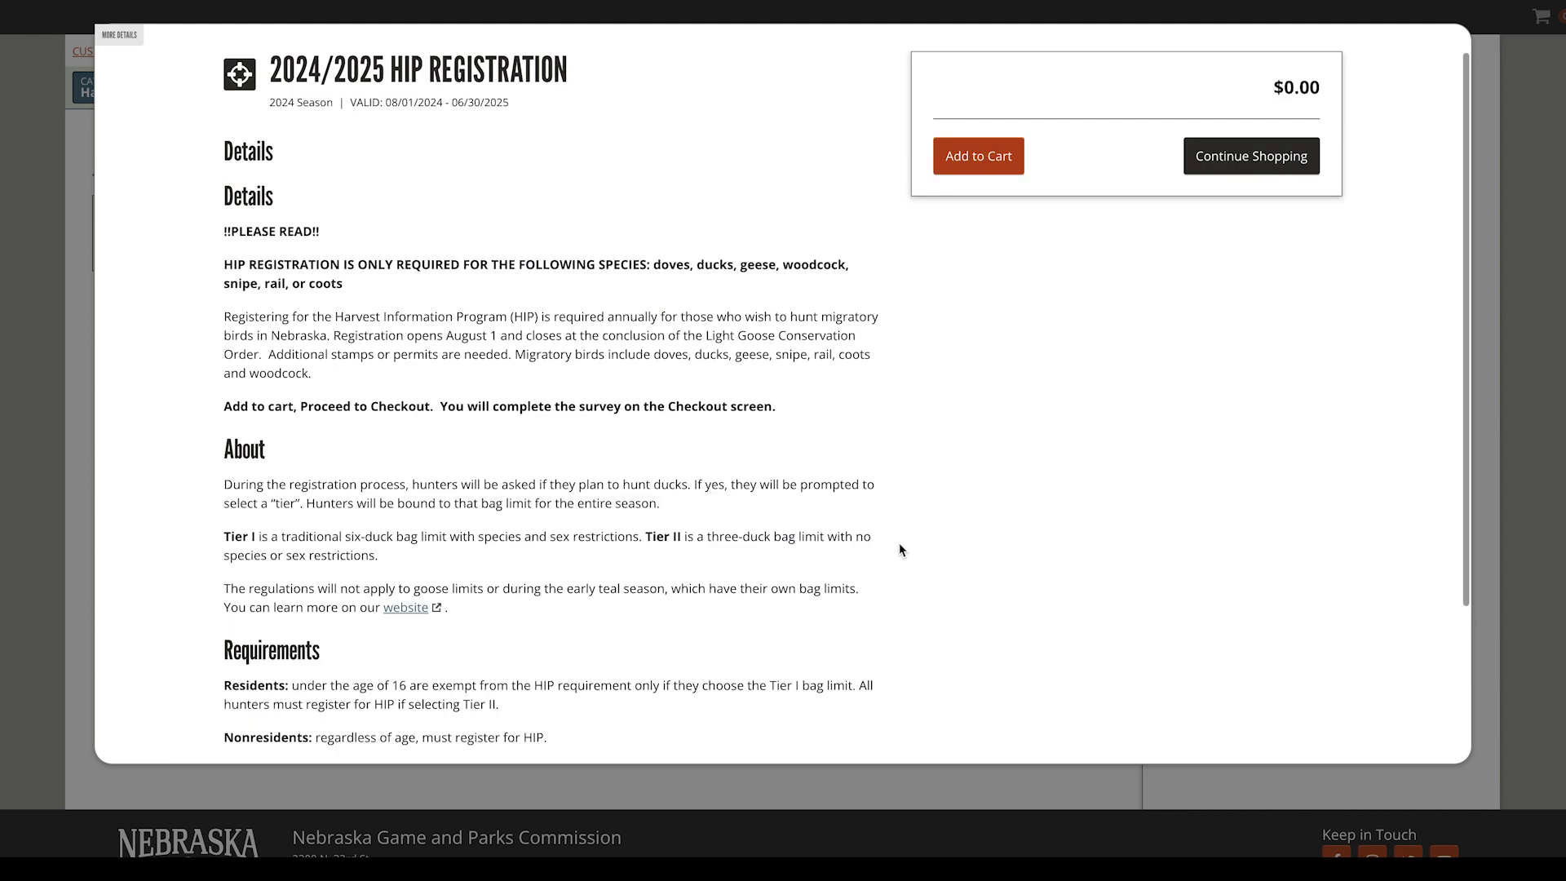
click(1008, 167)
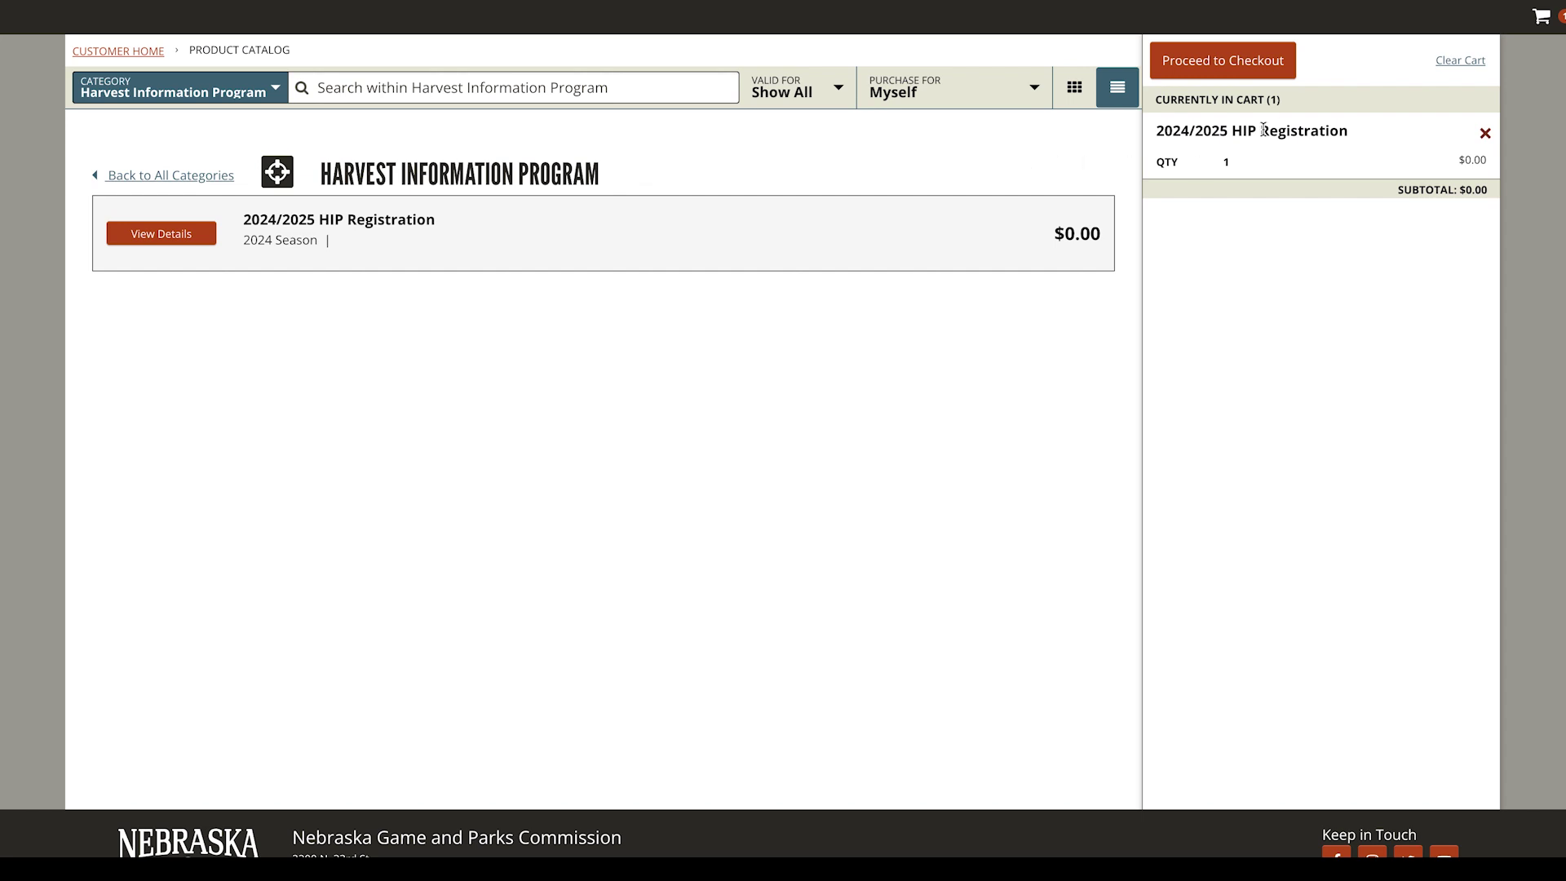
Step: Proceed to checkout with the HIP registration and start the required HIP Survey
click(1285, 72)
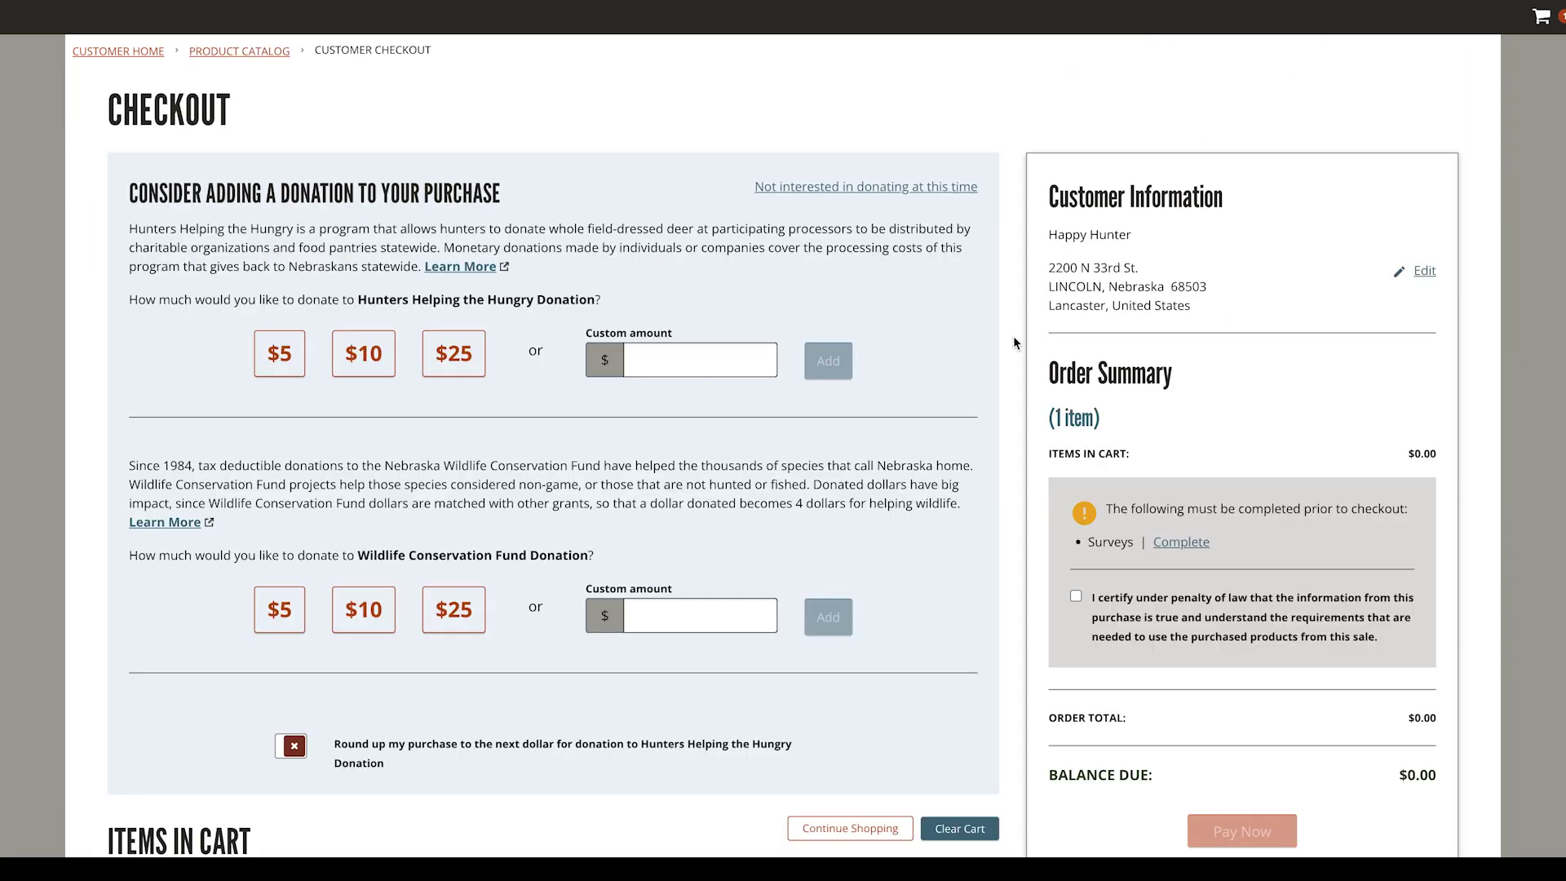
scroll(1015, 335, down, 2)
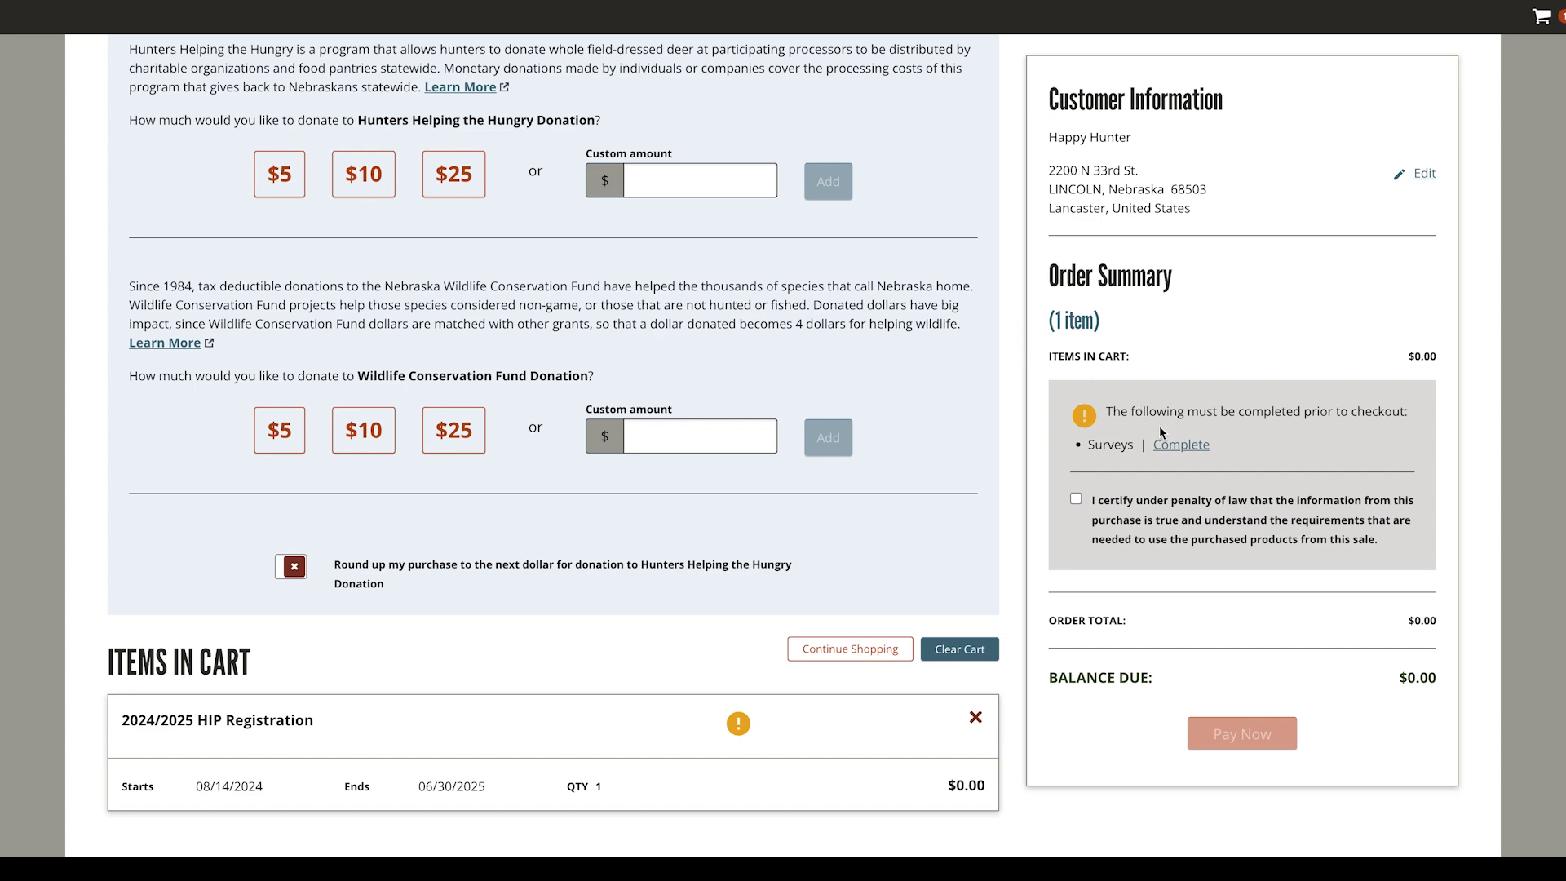
click(1194, 448)
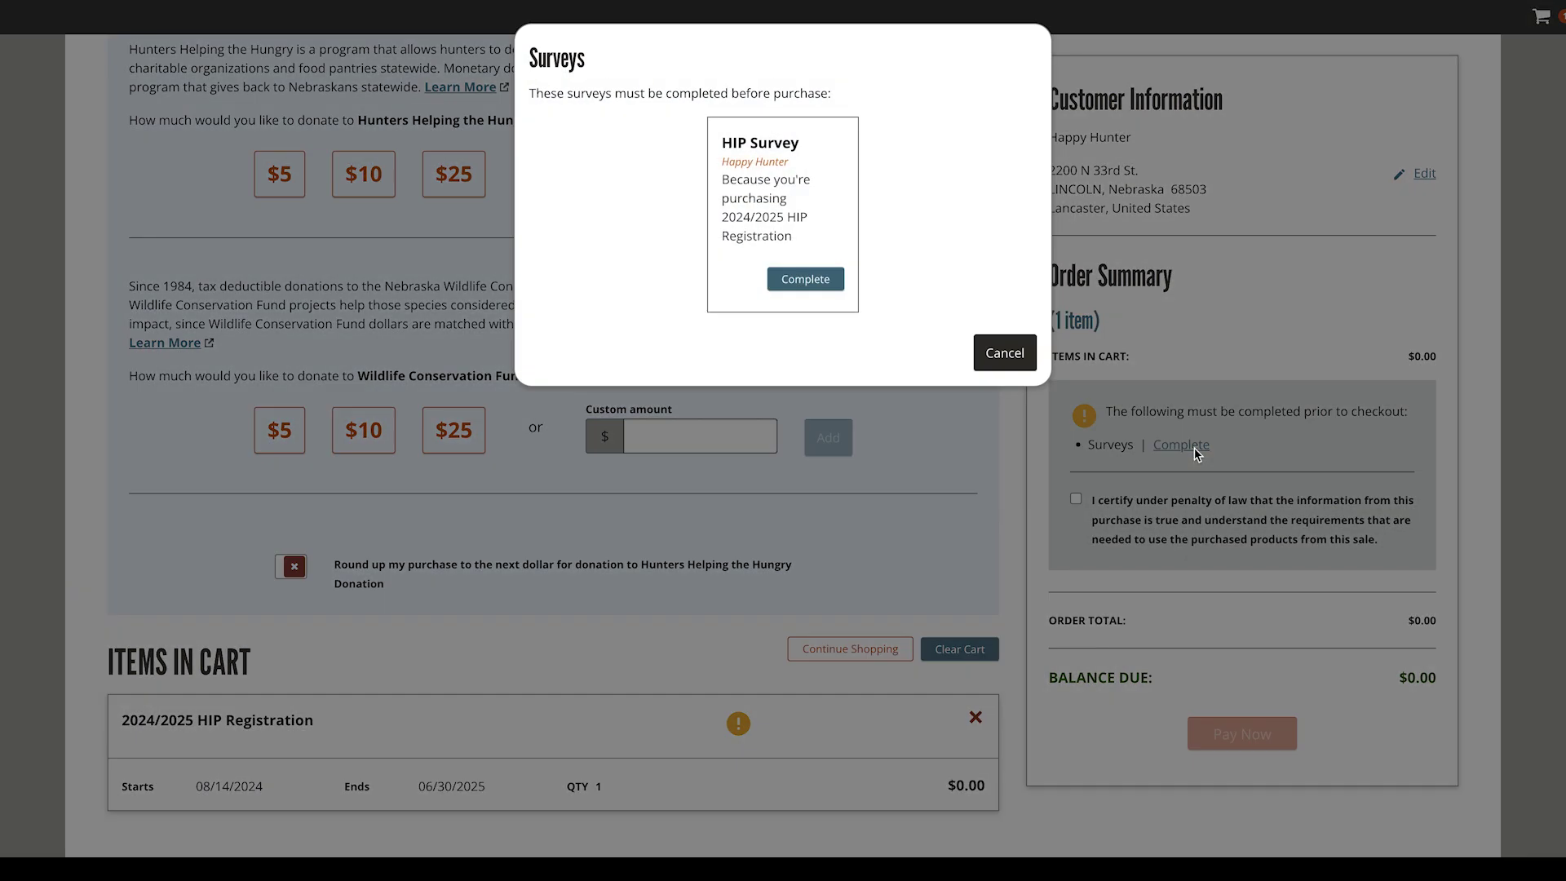
click(832, 282)
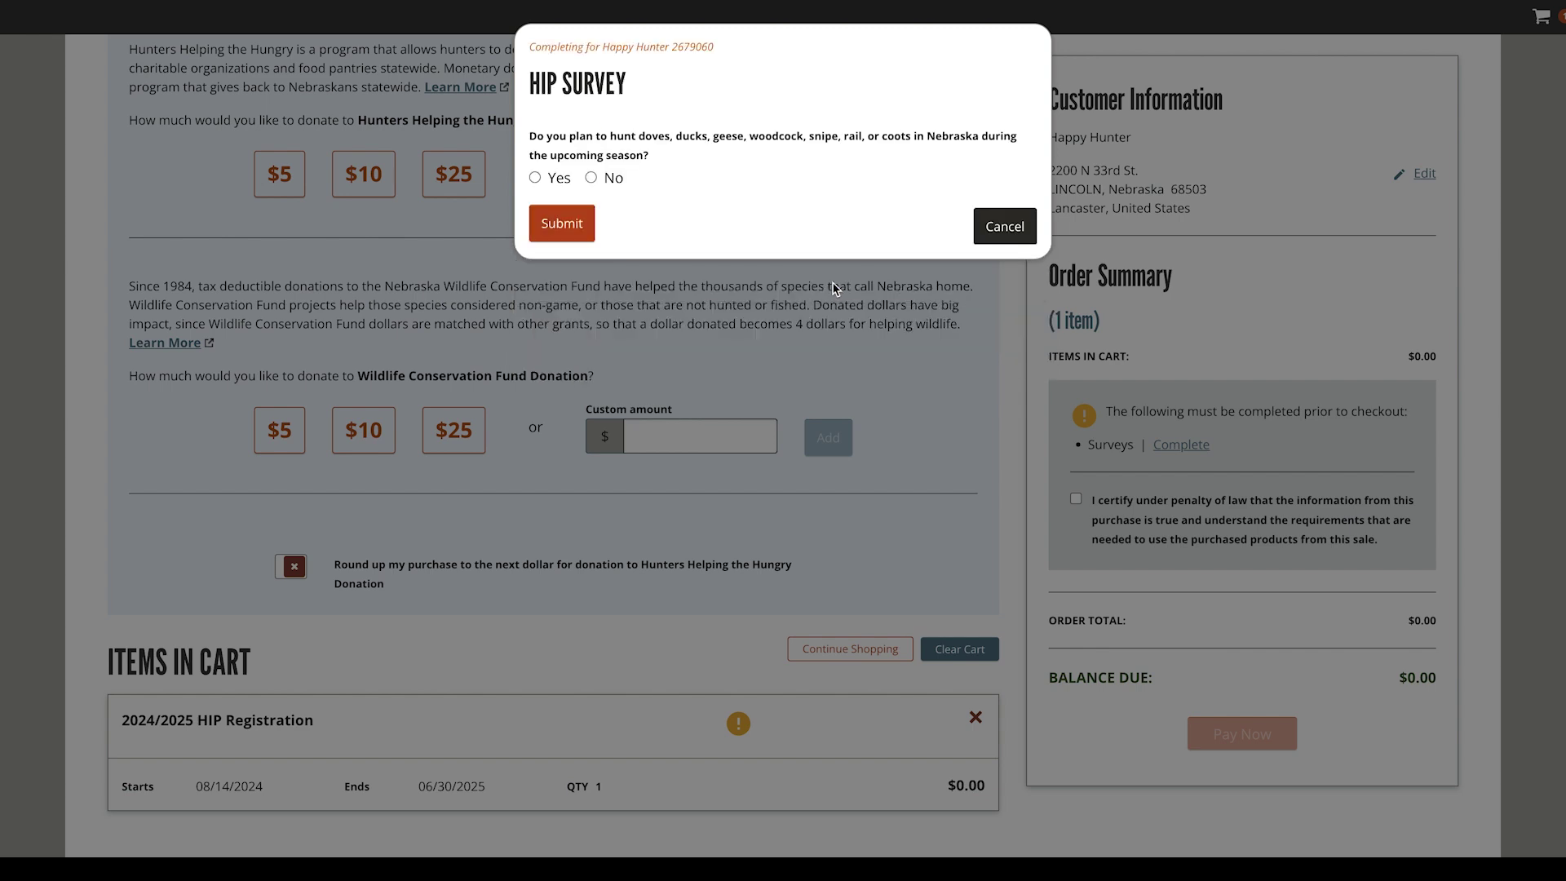
Step: Answer yes to migratory birds, with 1-10 geese, no light geese, 1-30 doves, and no woodcock, snipe or rails
click(535, 178)
click(960, 250)
click(913, 312)
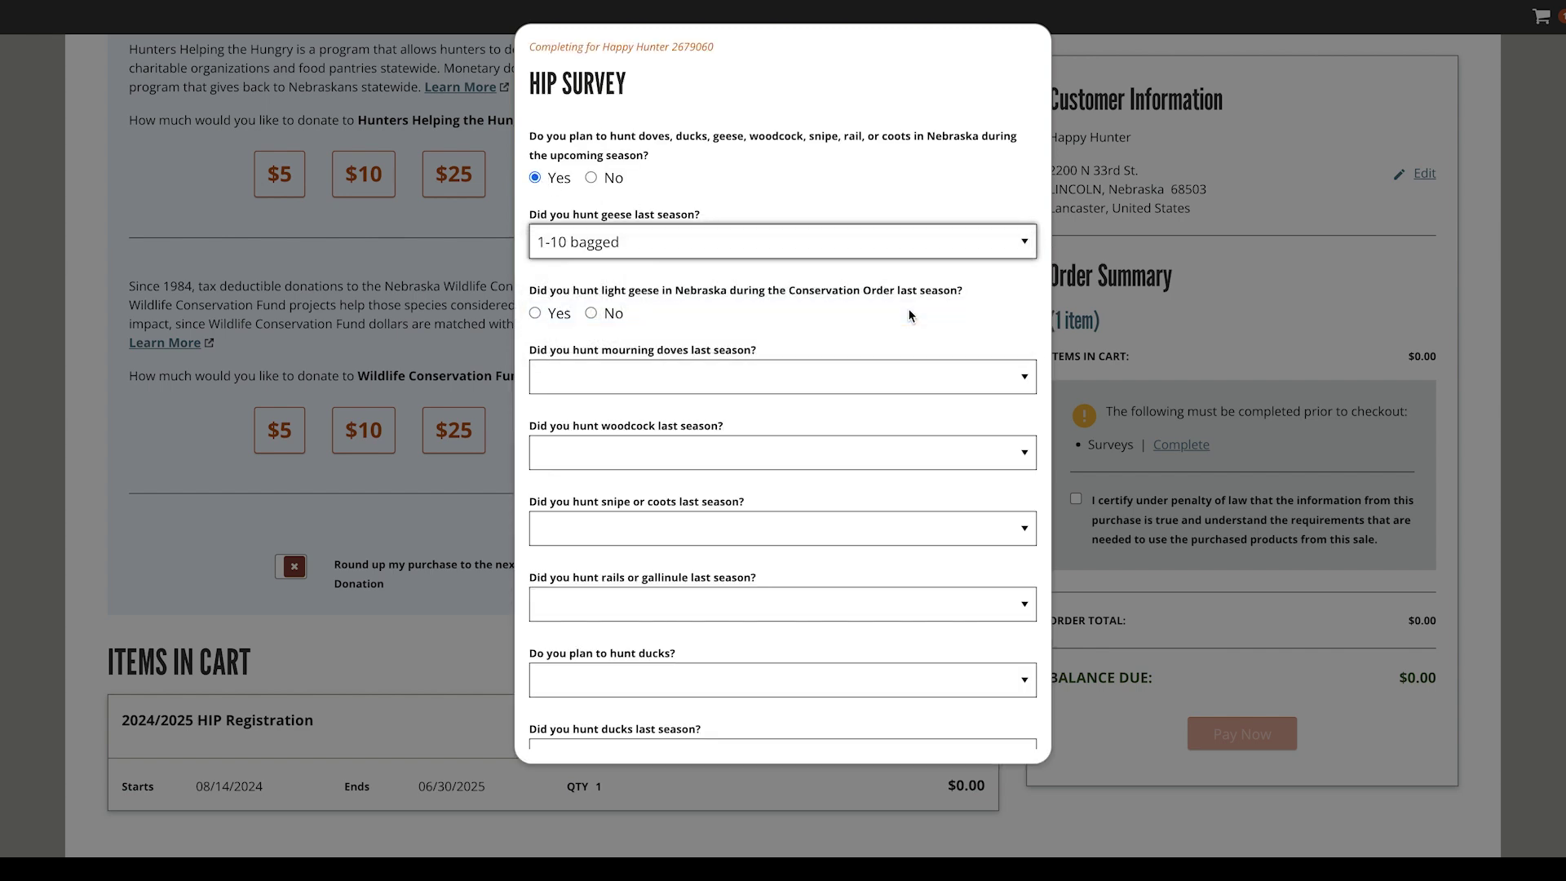
click(591, 313)
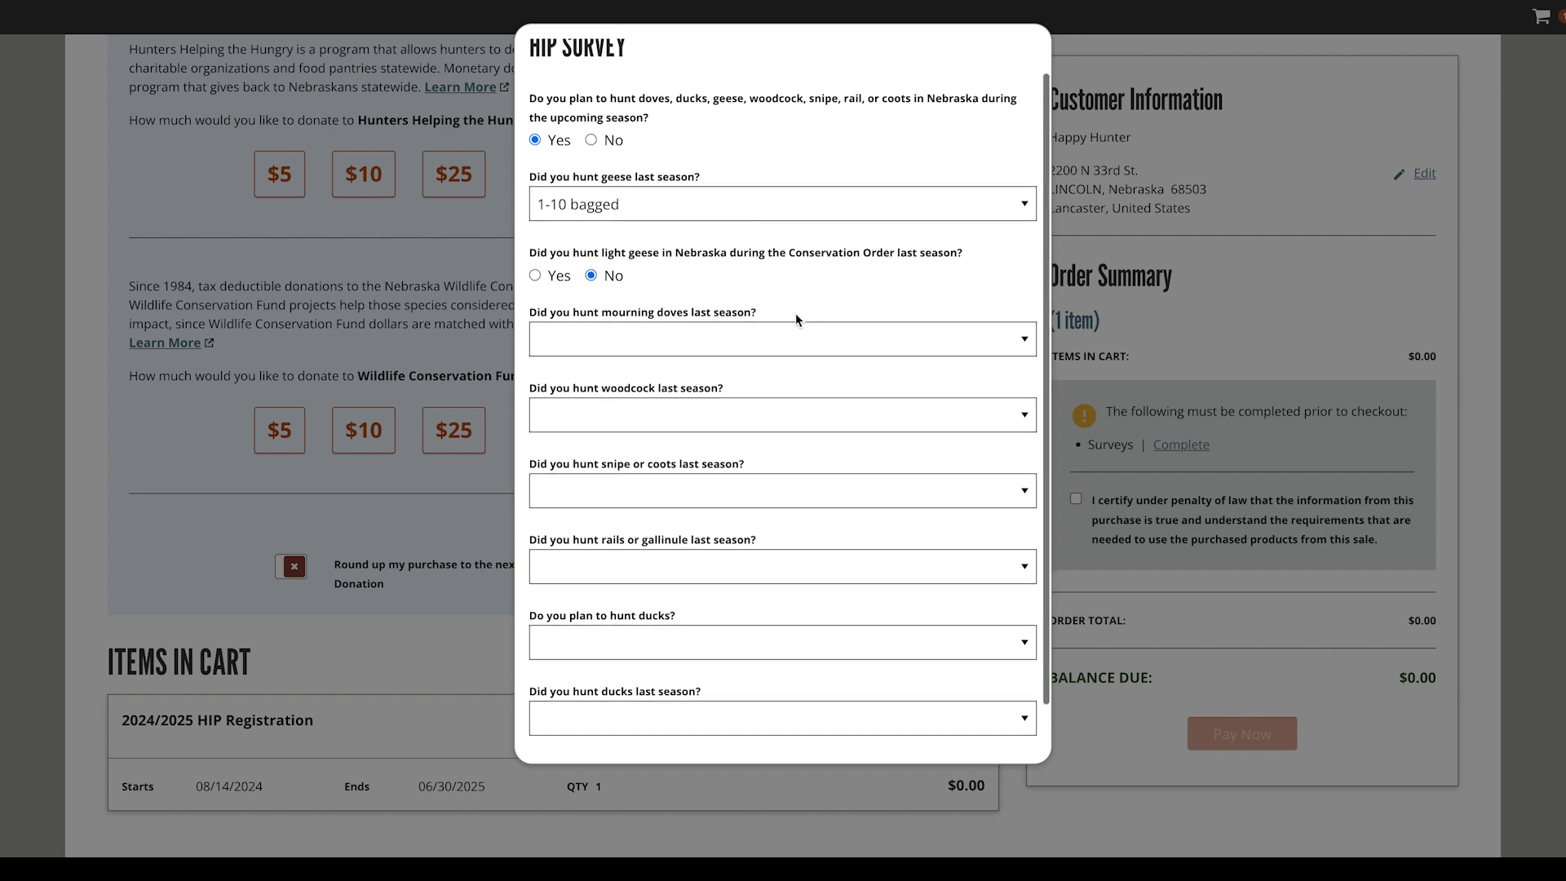
scroll(795, 316, down, 1)
click(838, 287)
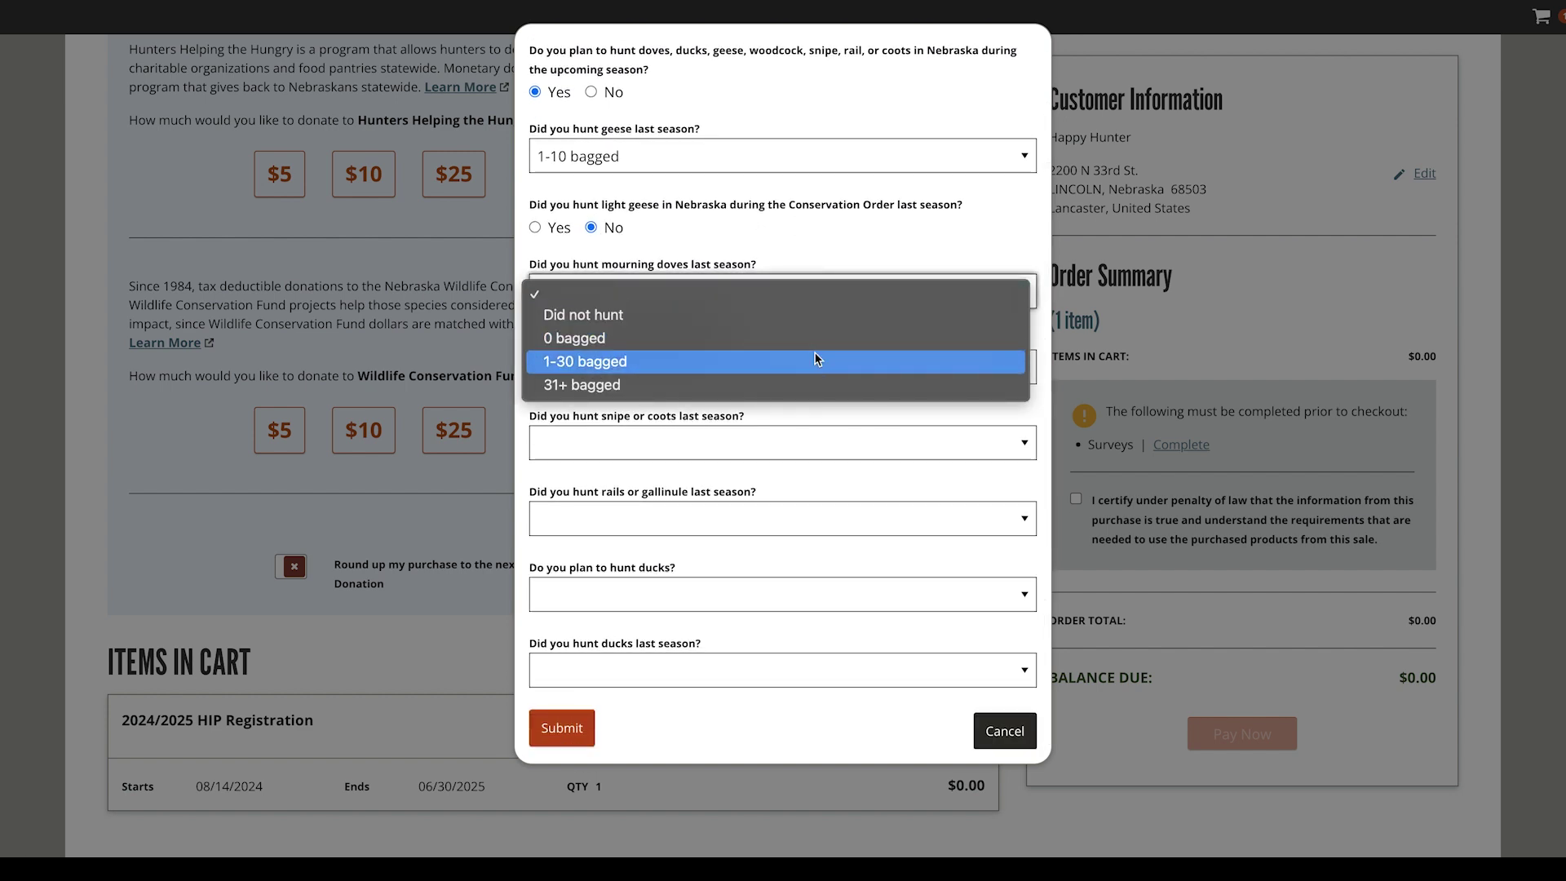
click(814, 362)
click(814, 367)
click(811, 388)
click(793, 441)
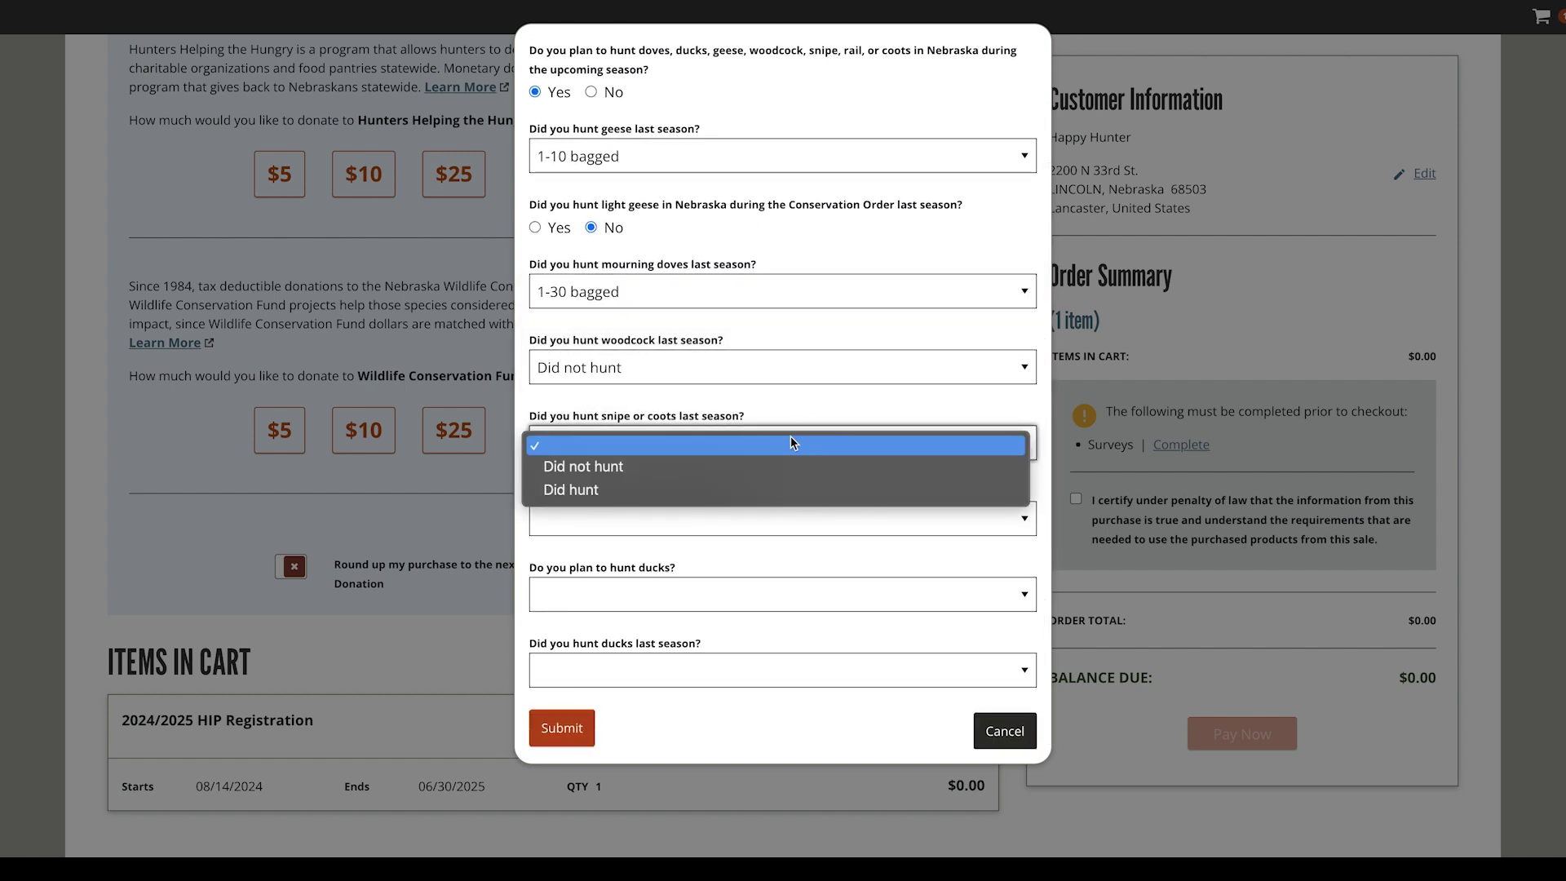
click(778, 463)
click(763, 517)
click(758, 544)
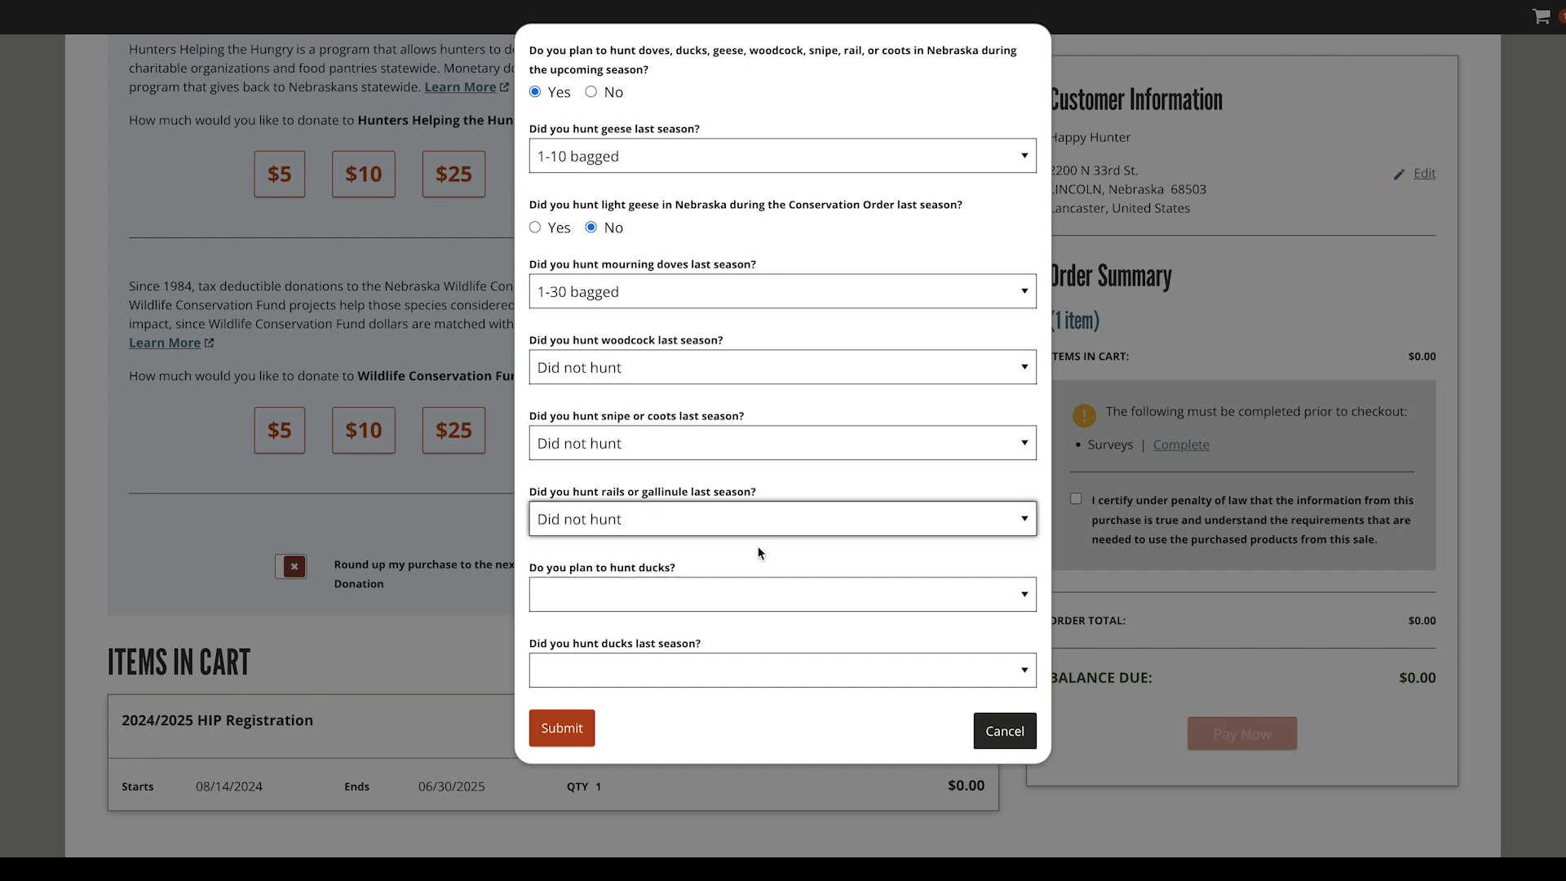
Step: Choose the Tier 1 duck bag limit and report 1-10 ducks bagged last season
click(770, 594)
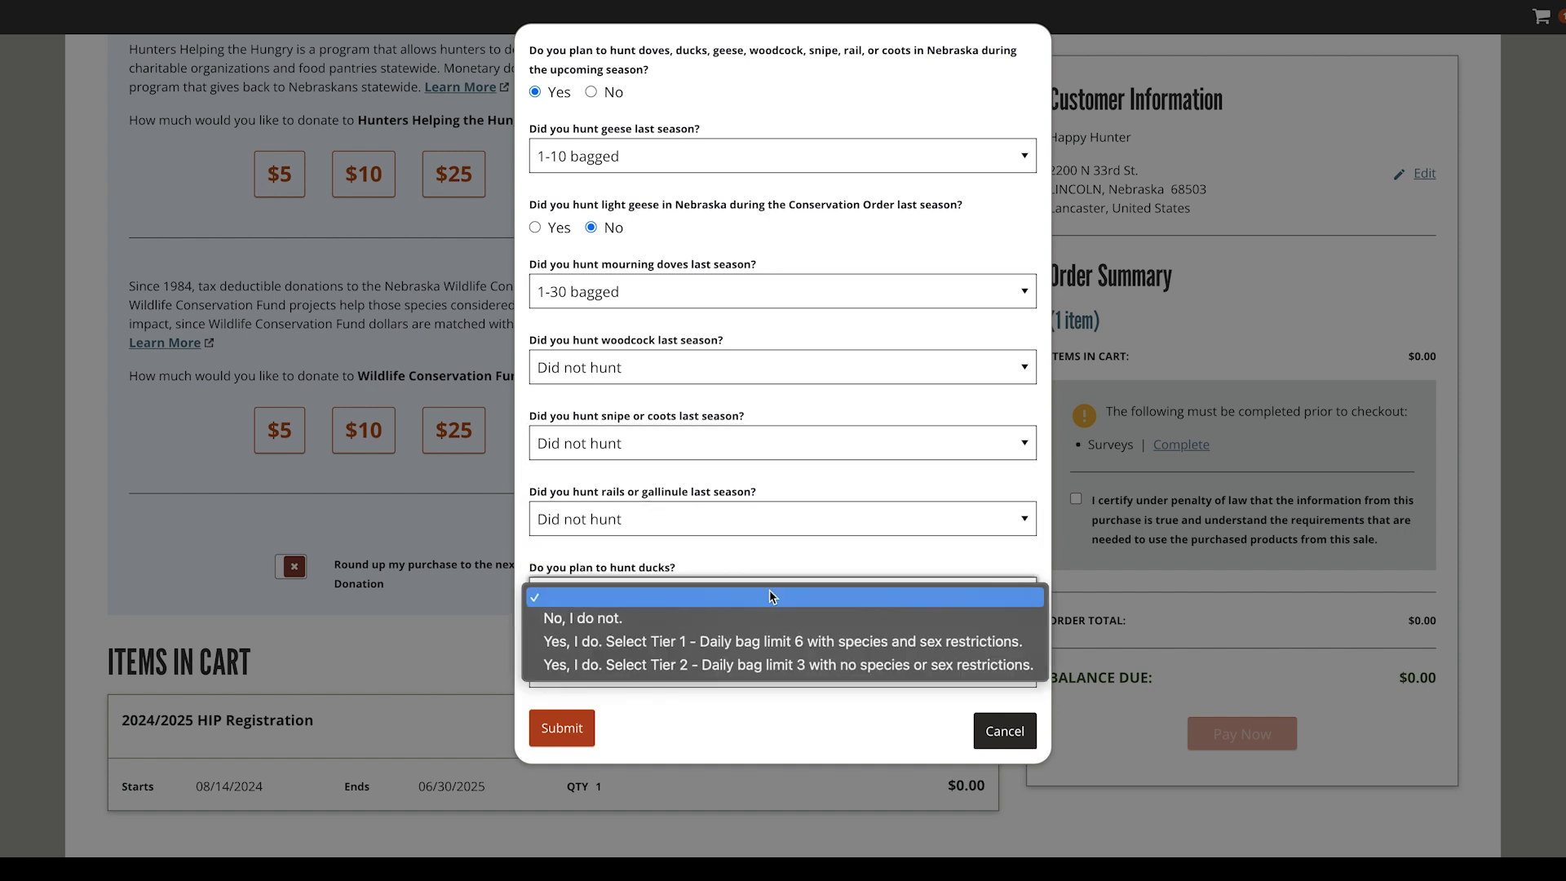
click(783, 645)
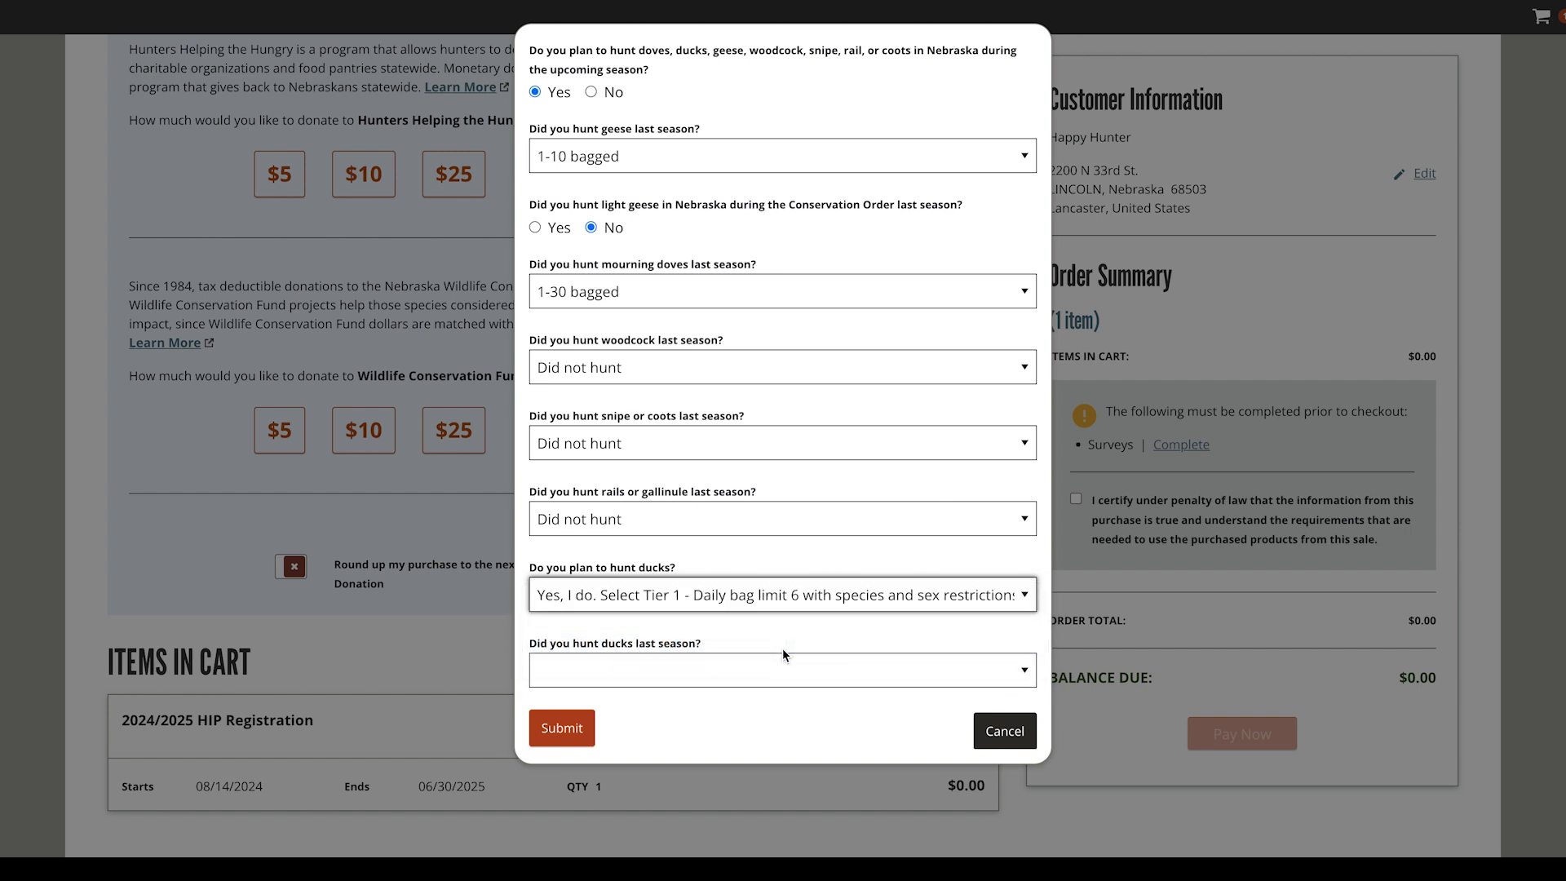
click(857, 670)
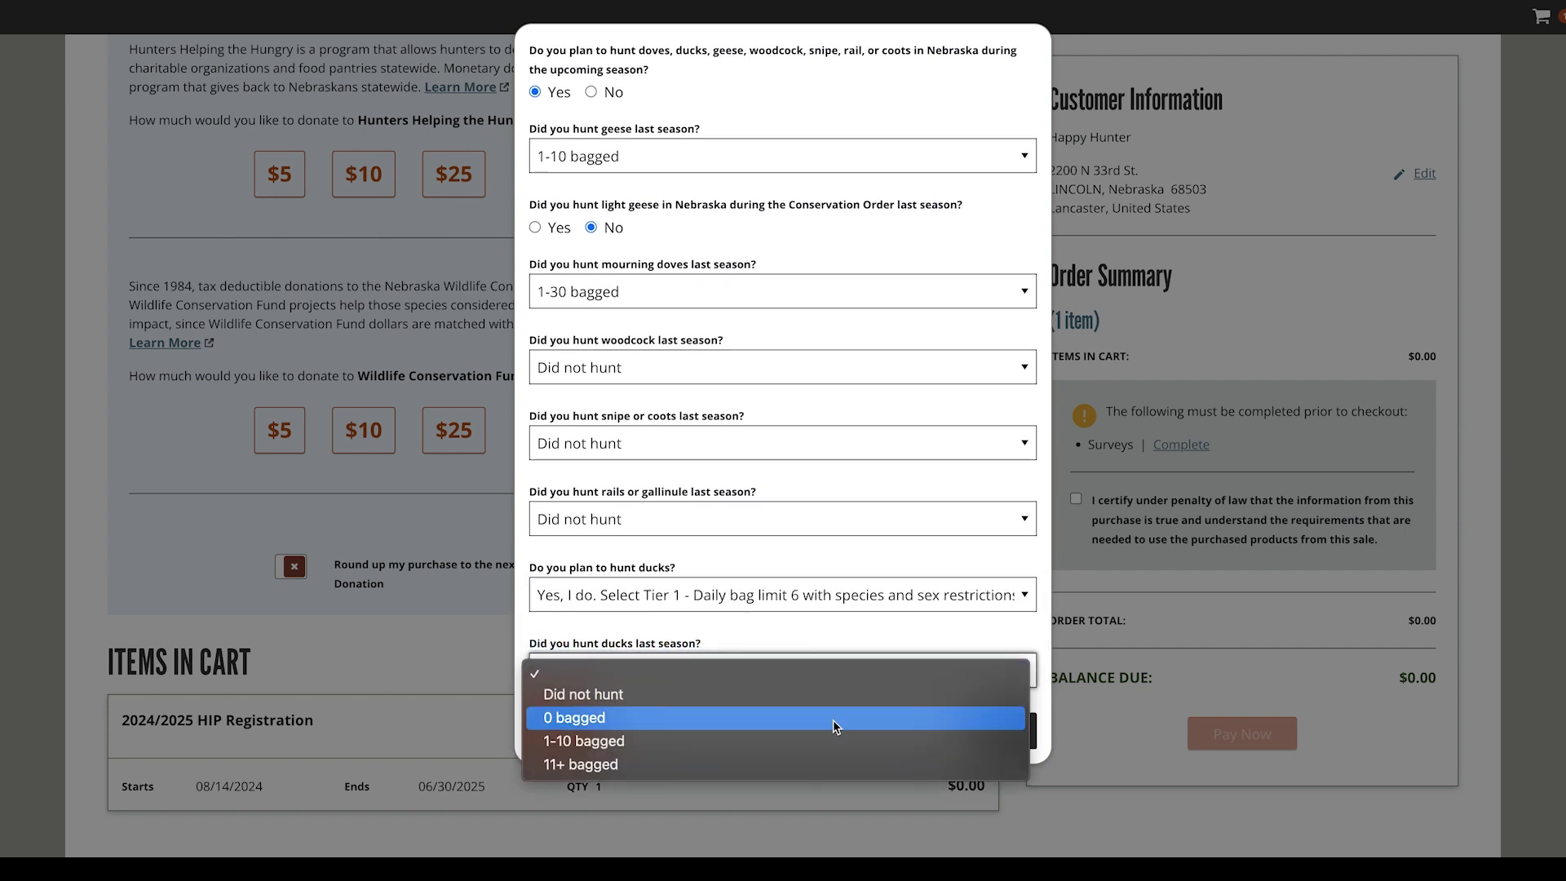
click(825, 741)
scroll(886, 641, down, 5)
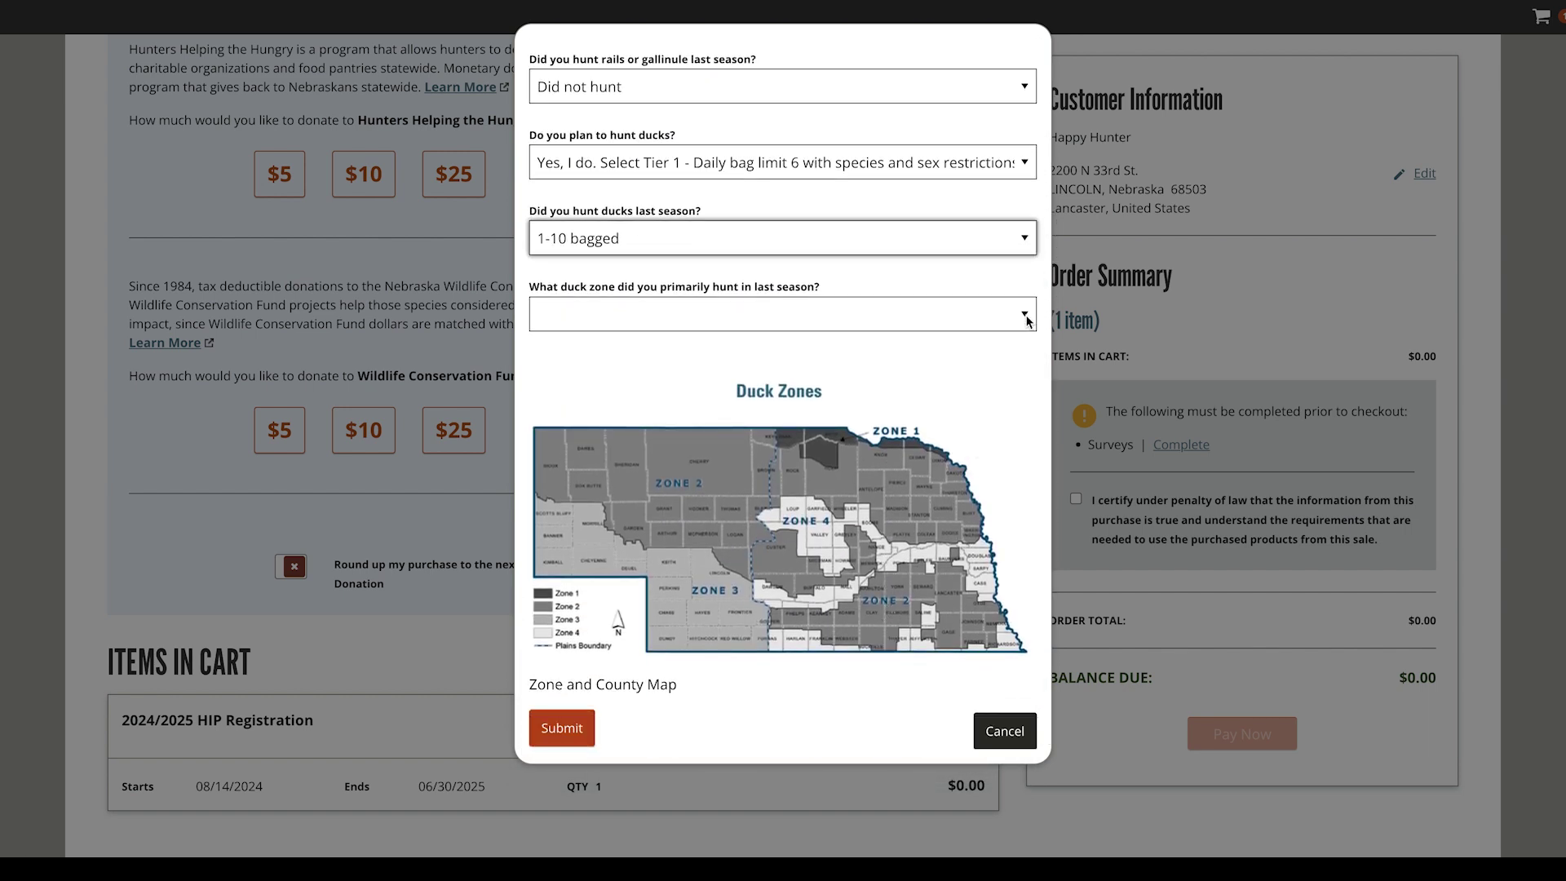
Step: Report Zone 2 and Cherry county, no secondary county or additional zone, and attest to the answers
click(1024, 315)
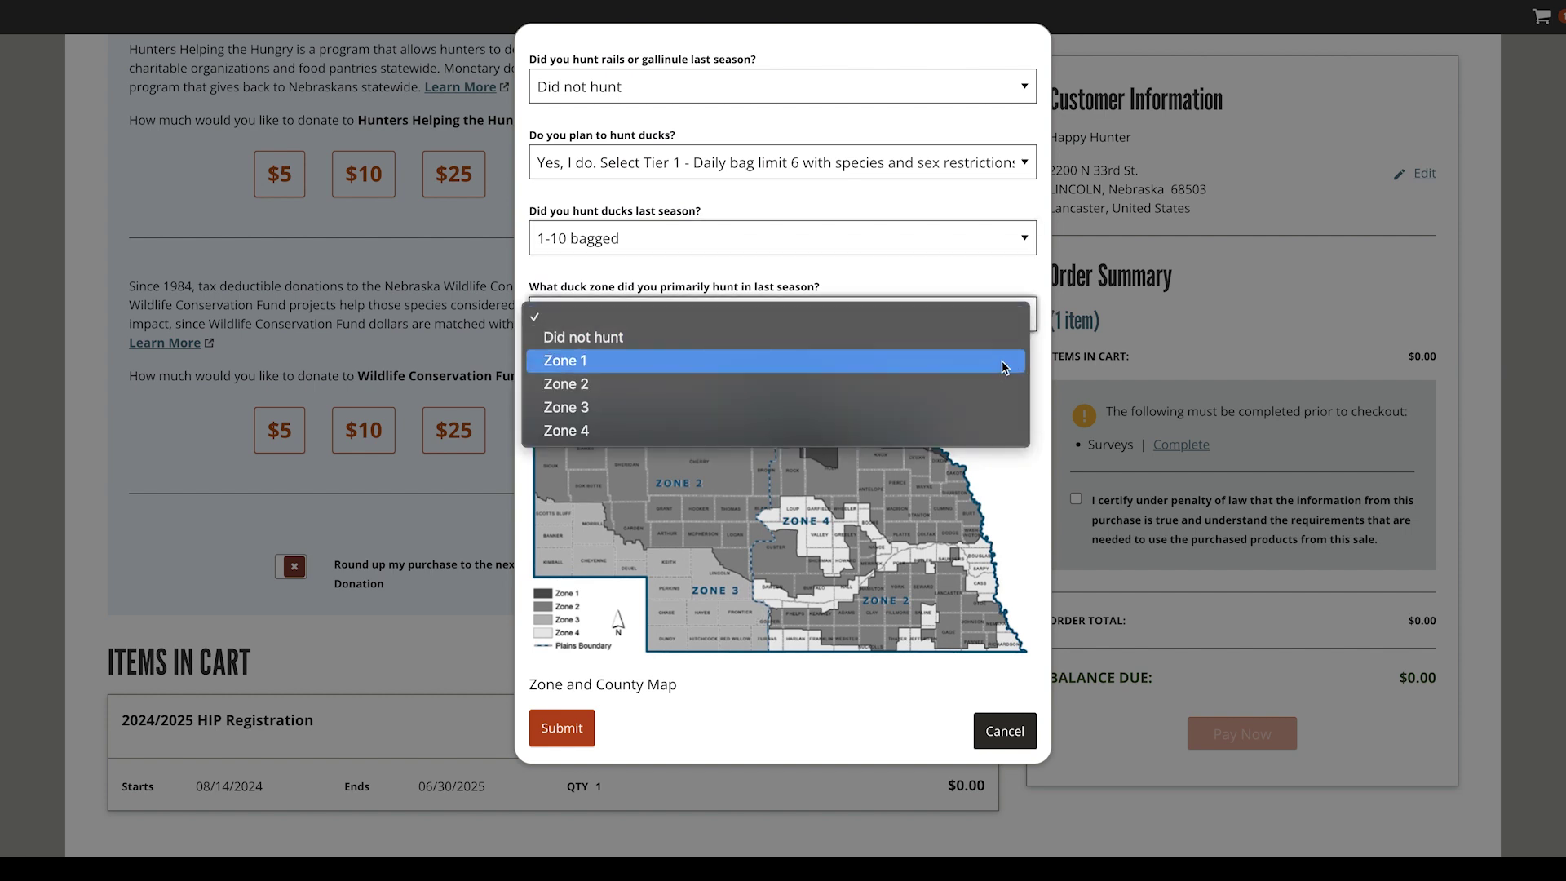
click(996, 383)
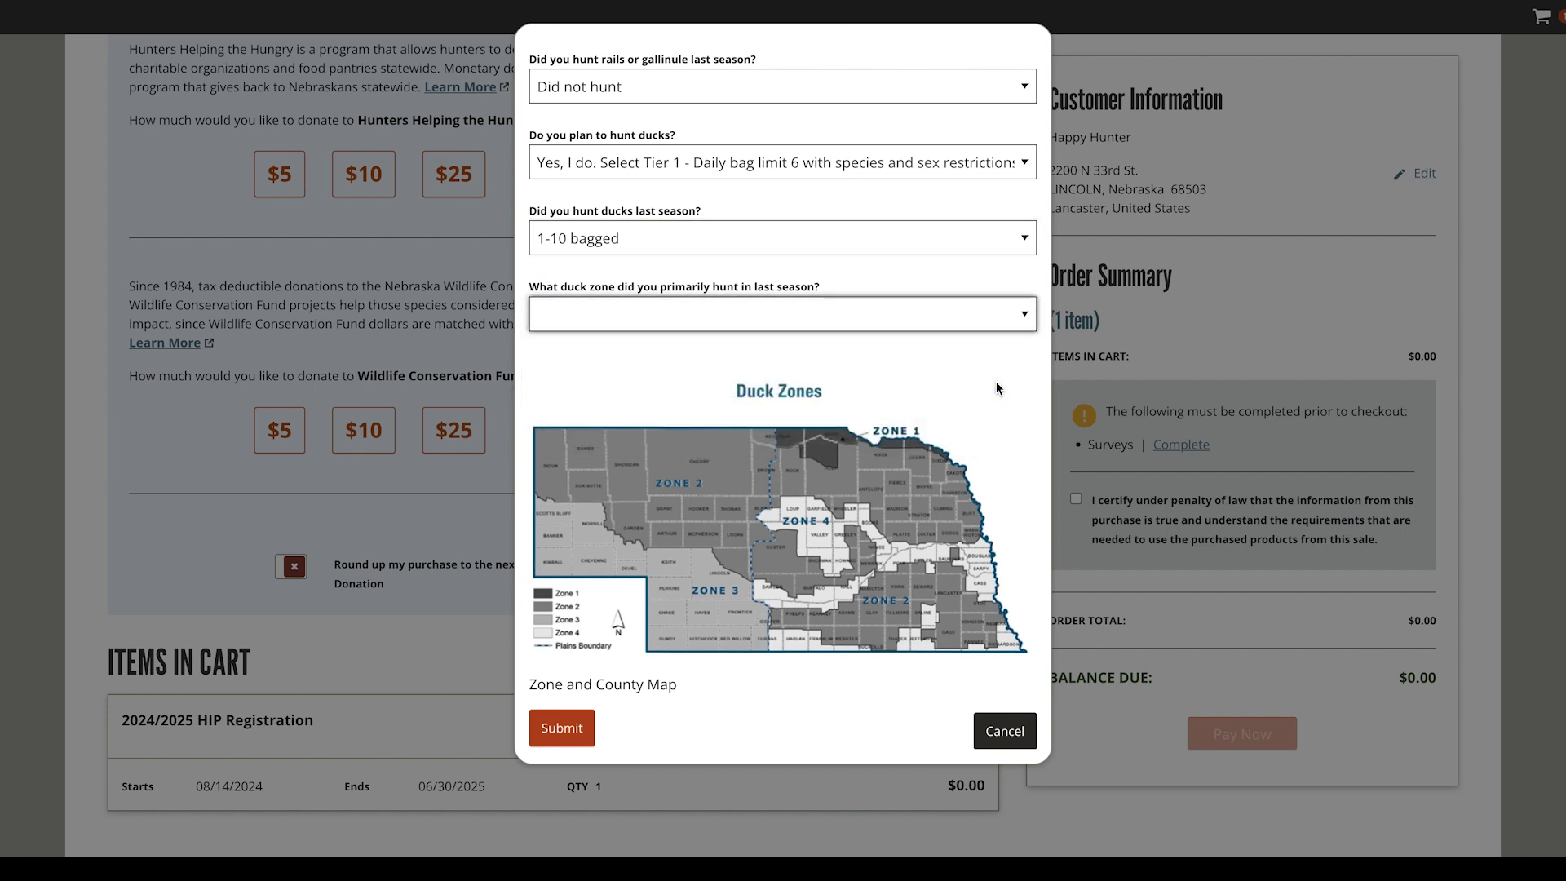
scroll(1019, 395, down, 3)
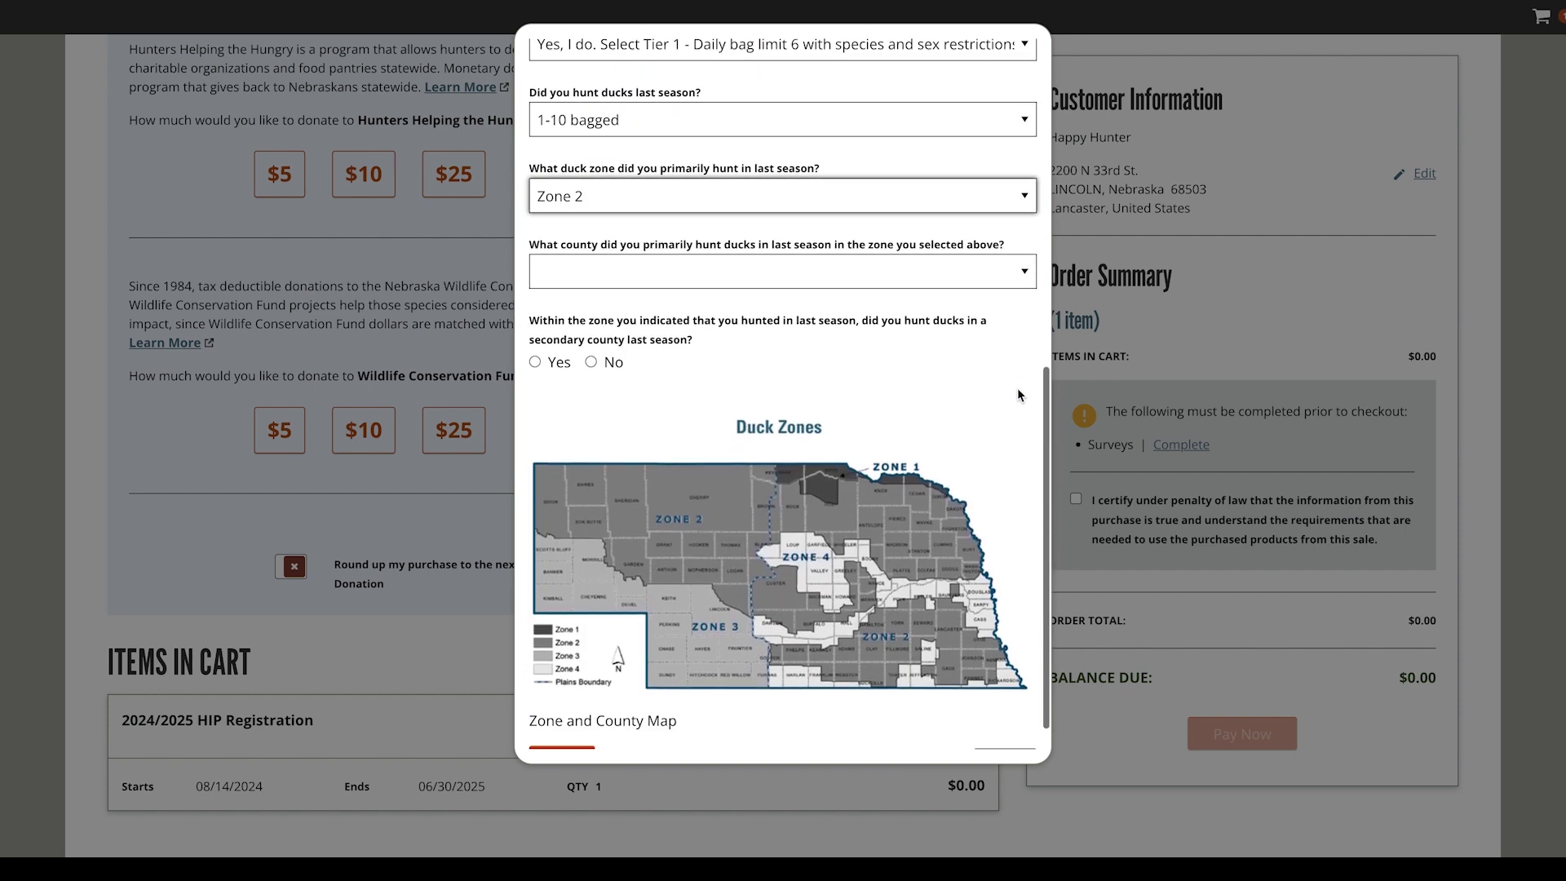
click(1011, 271)
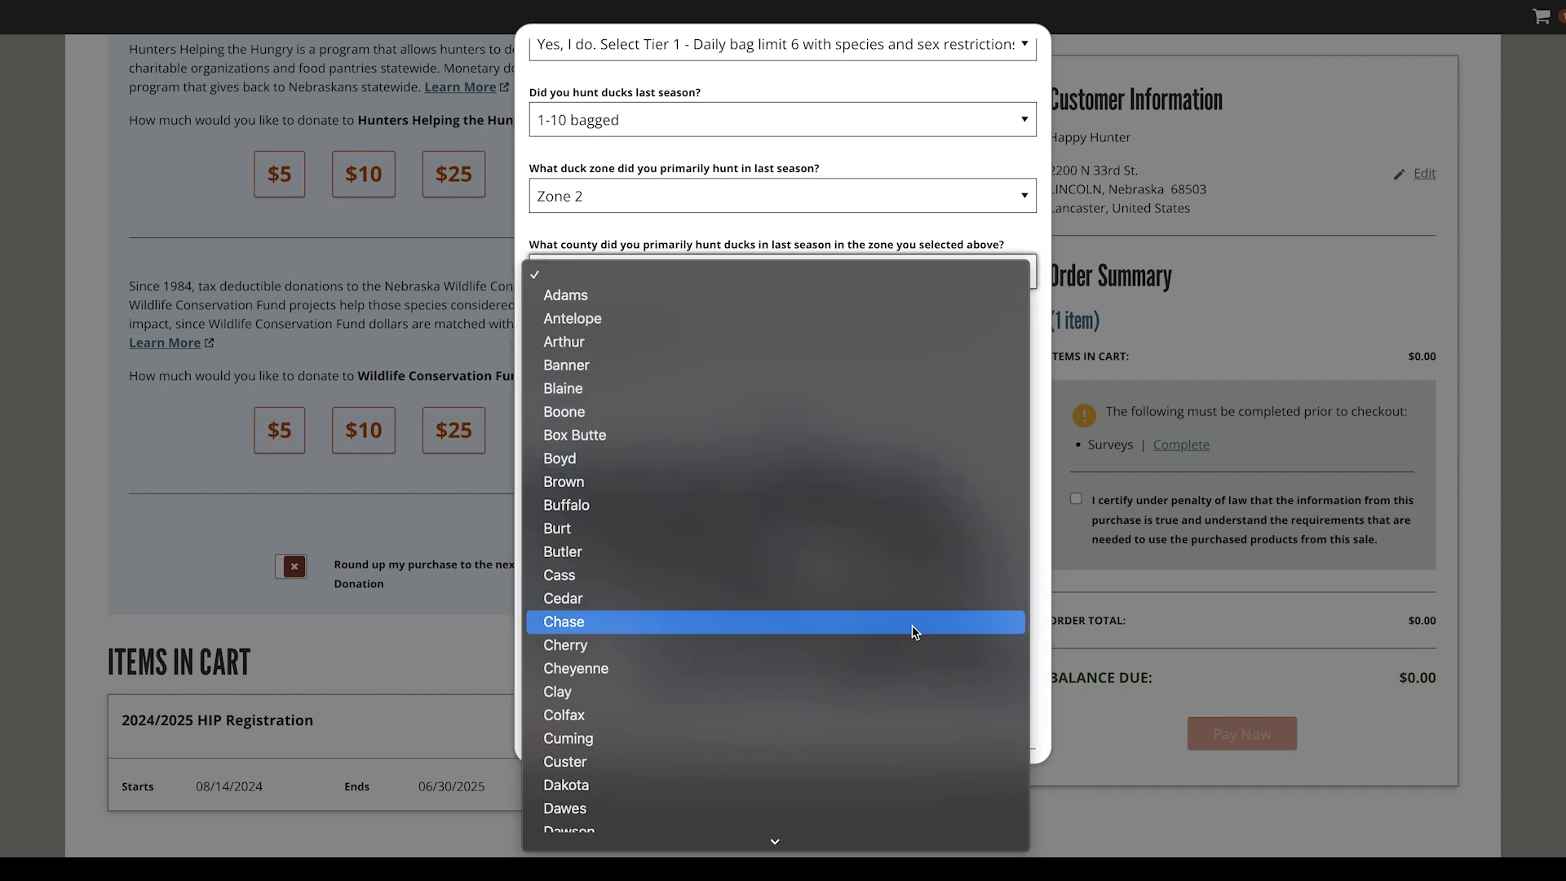
click(912, 641)
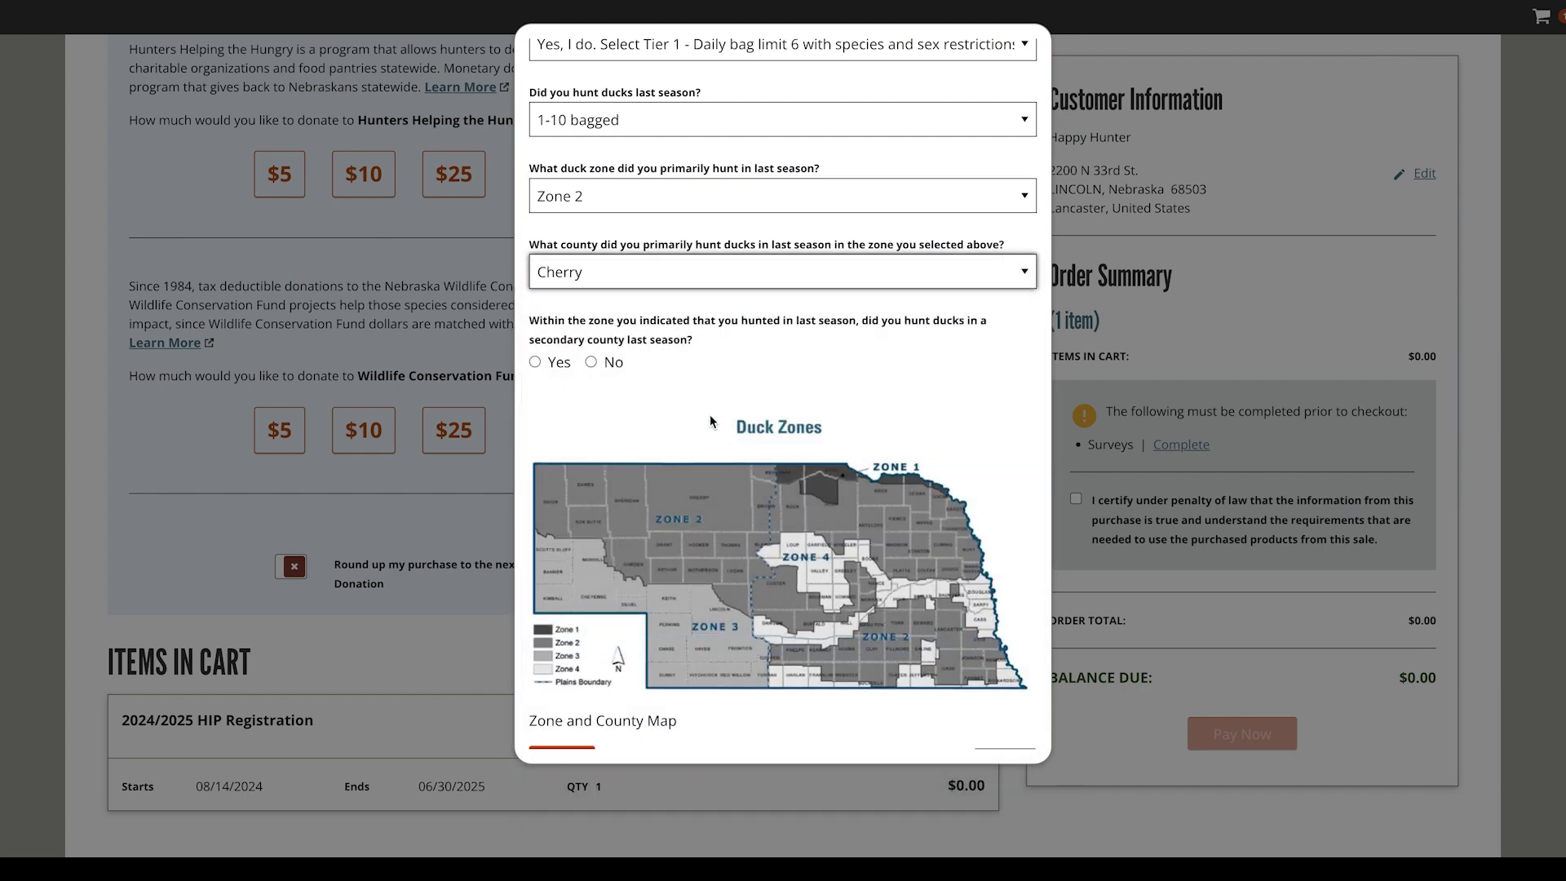
click(592, 362)
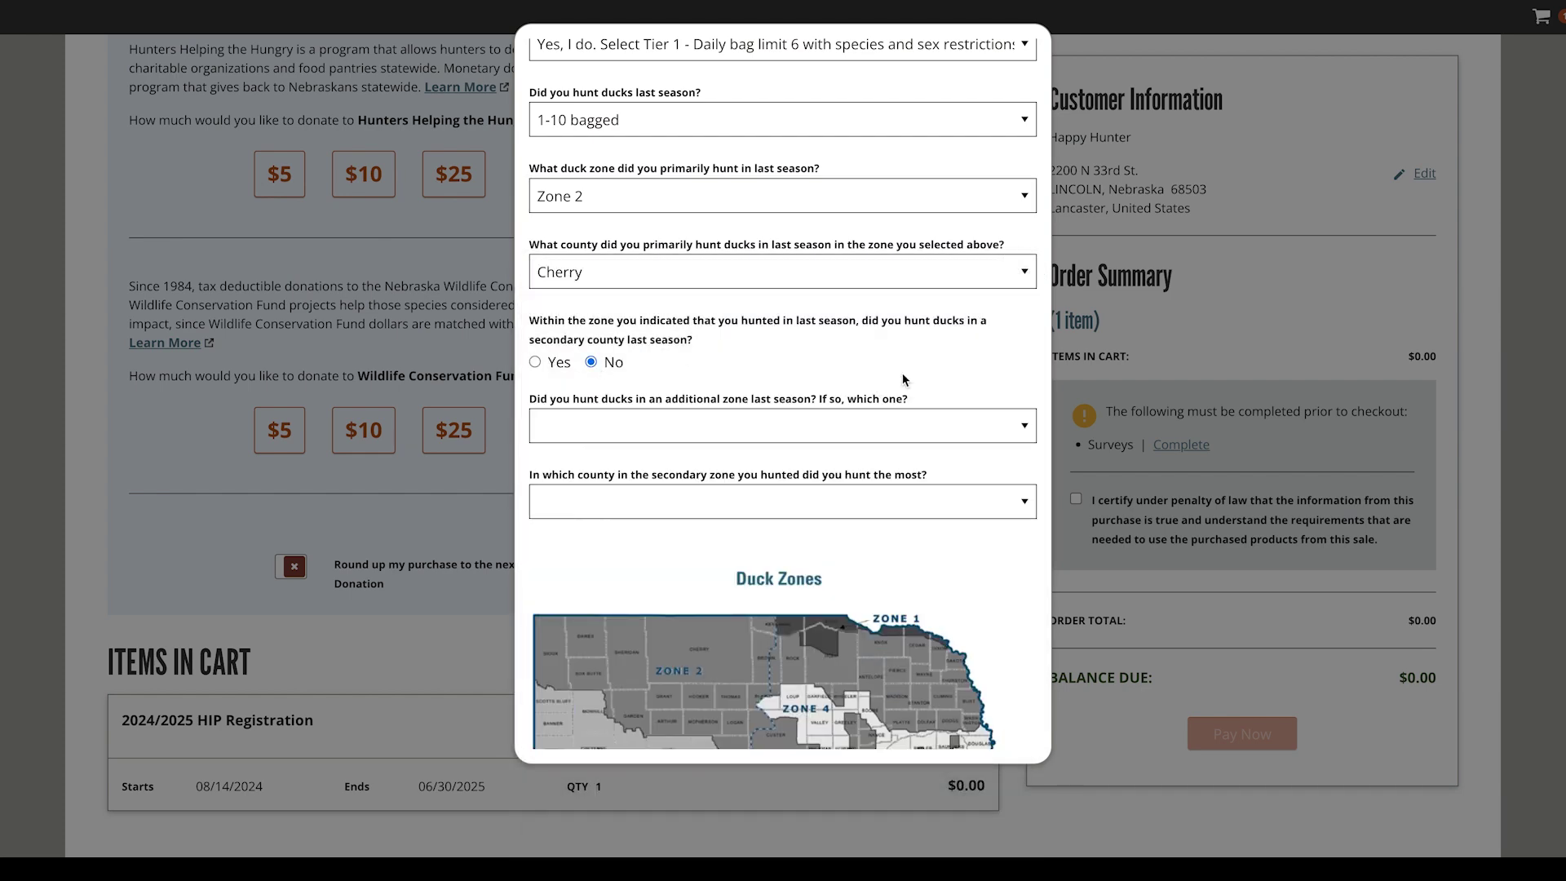
scroll(969, 366, down, 5)
click(1024, 238)
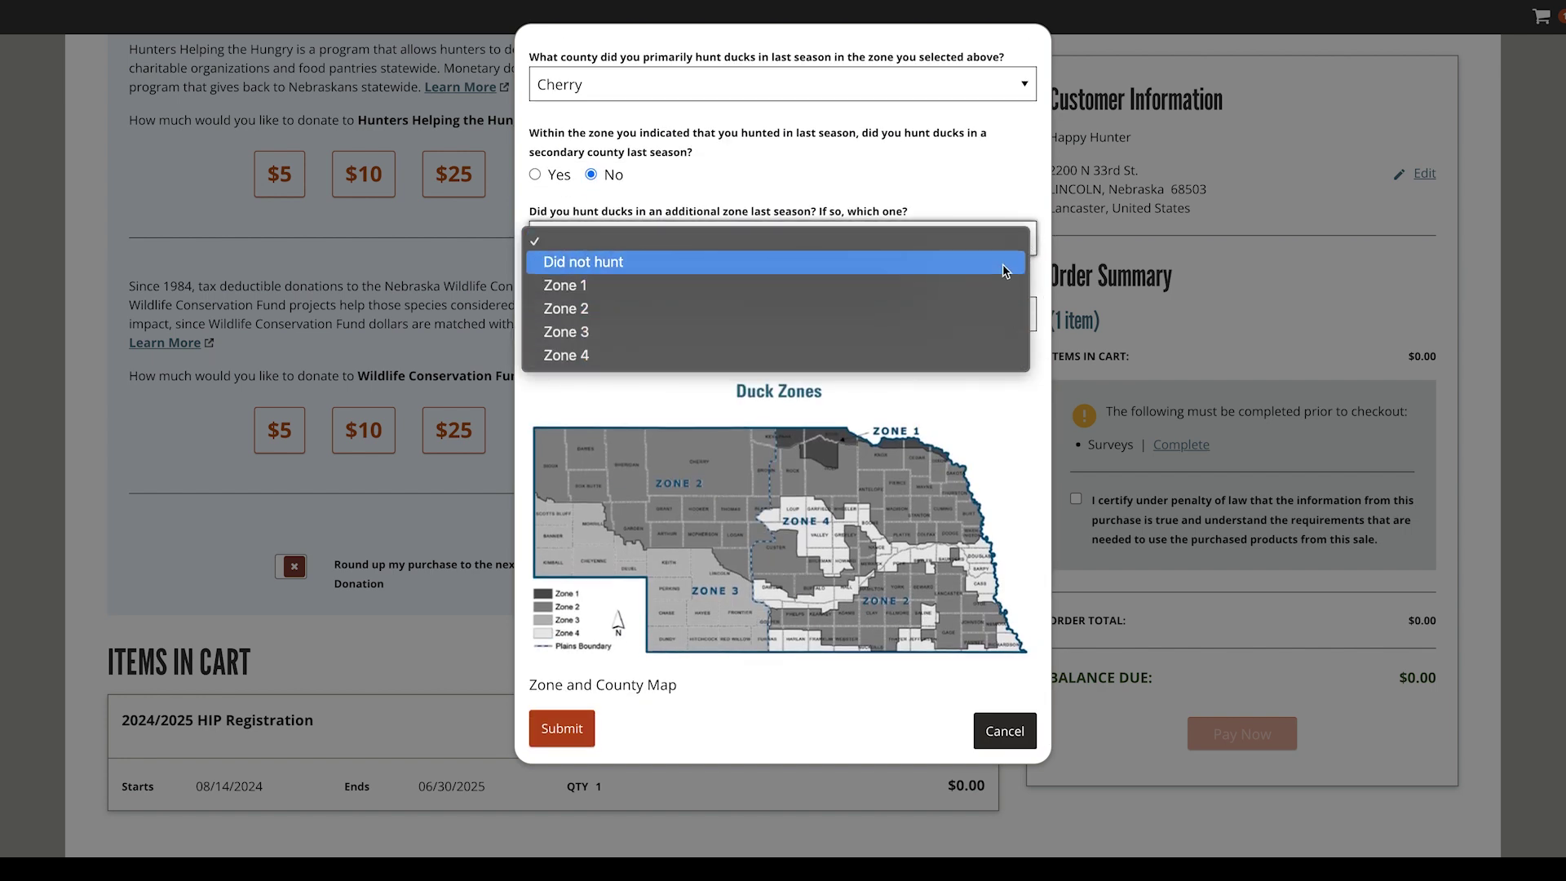
click(1003, 264)
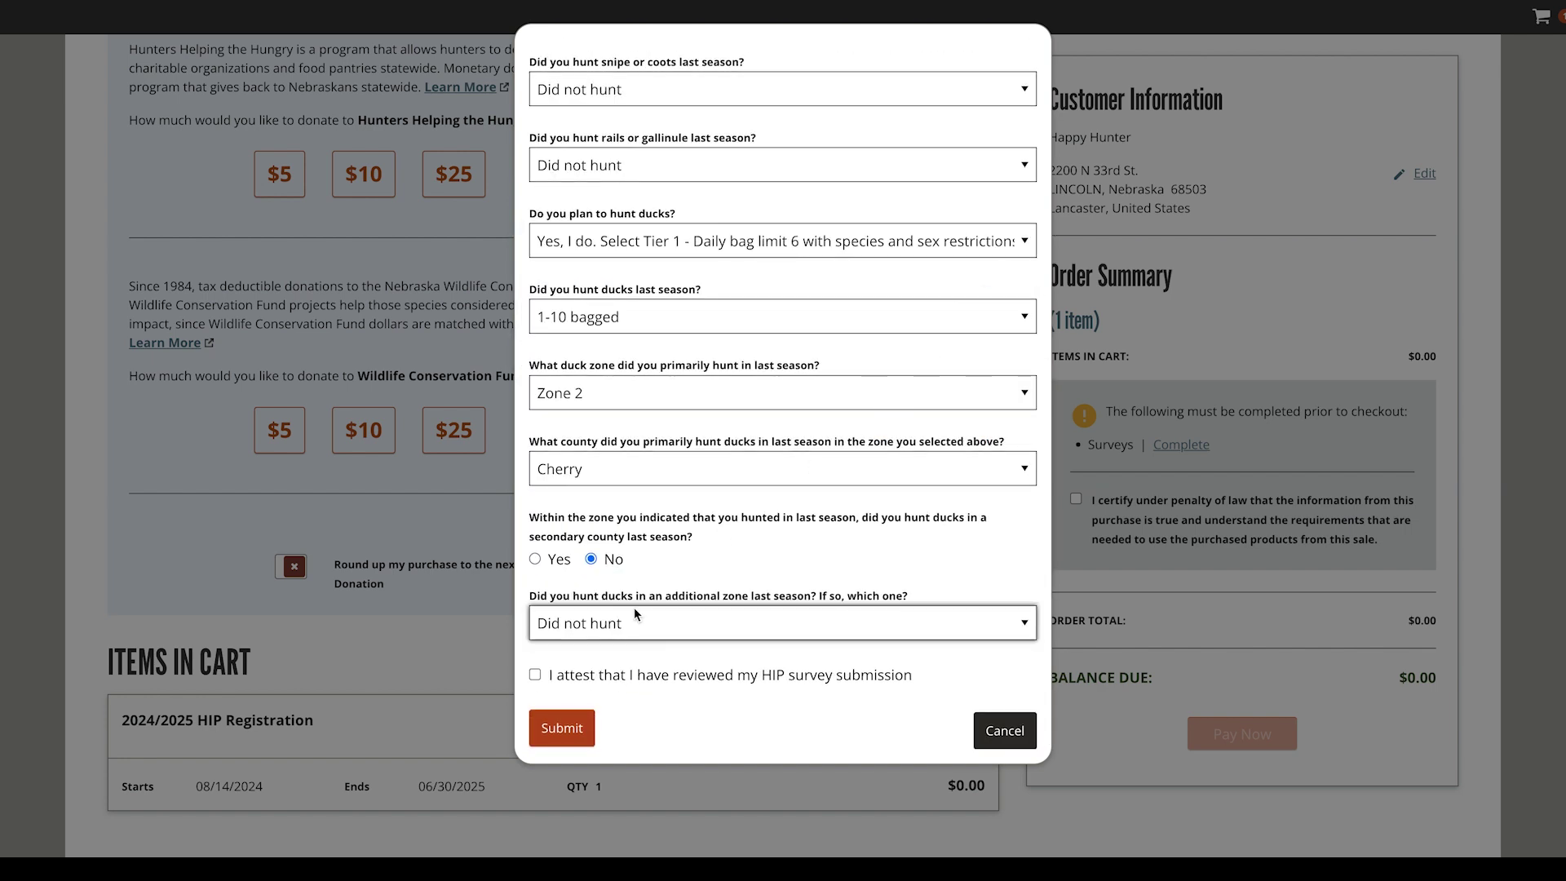
scroll(692, 673, up, 5)
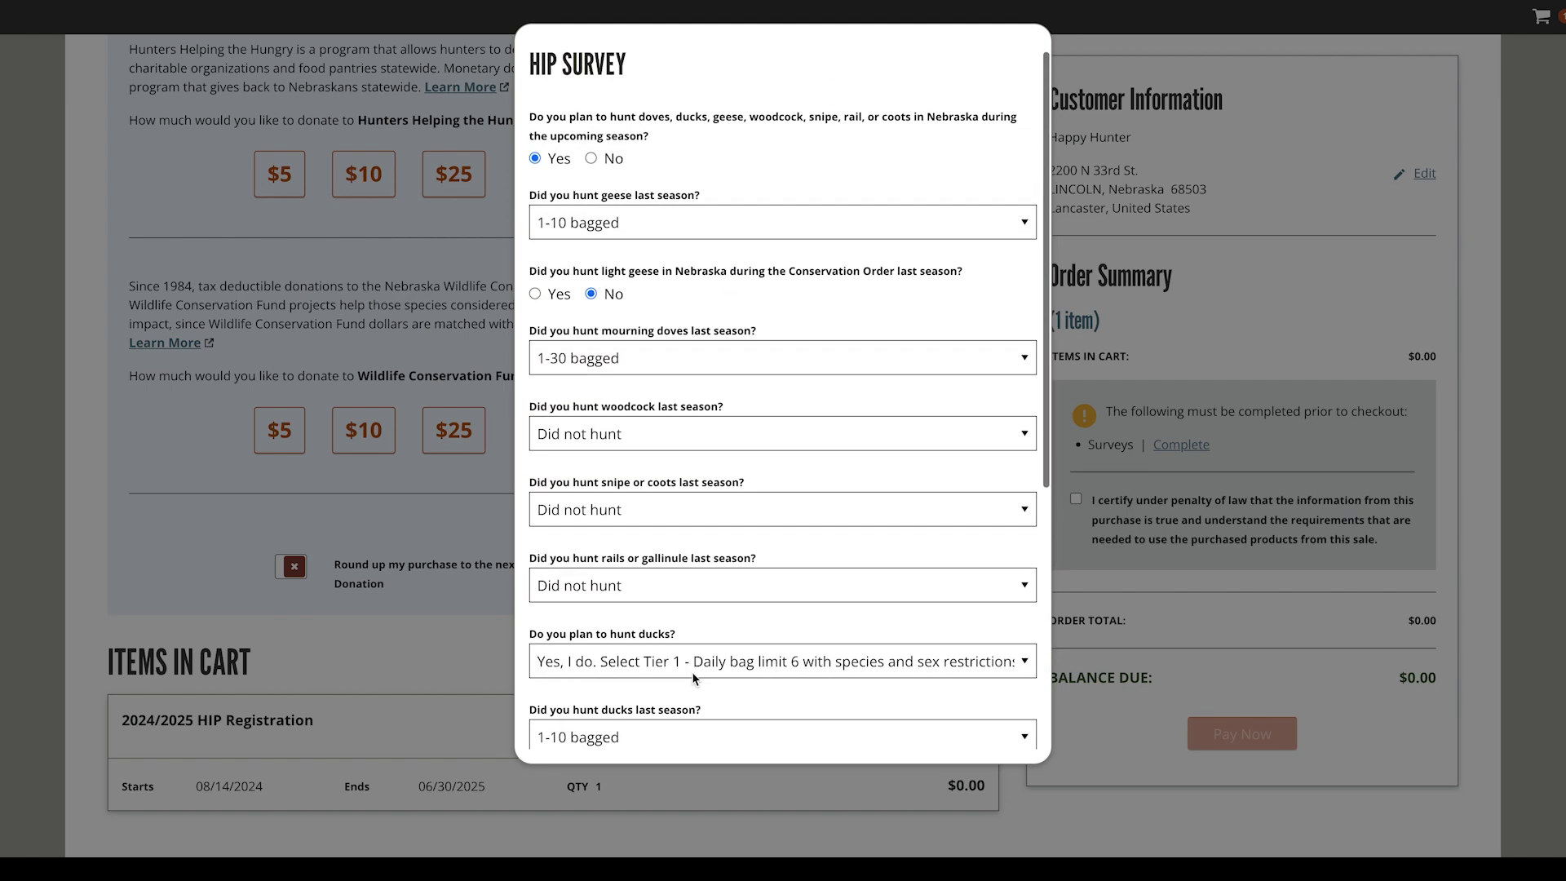
scroll(692, 672, down, 5)
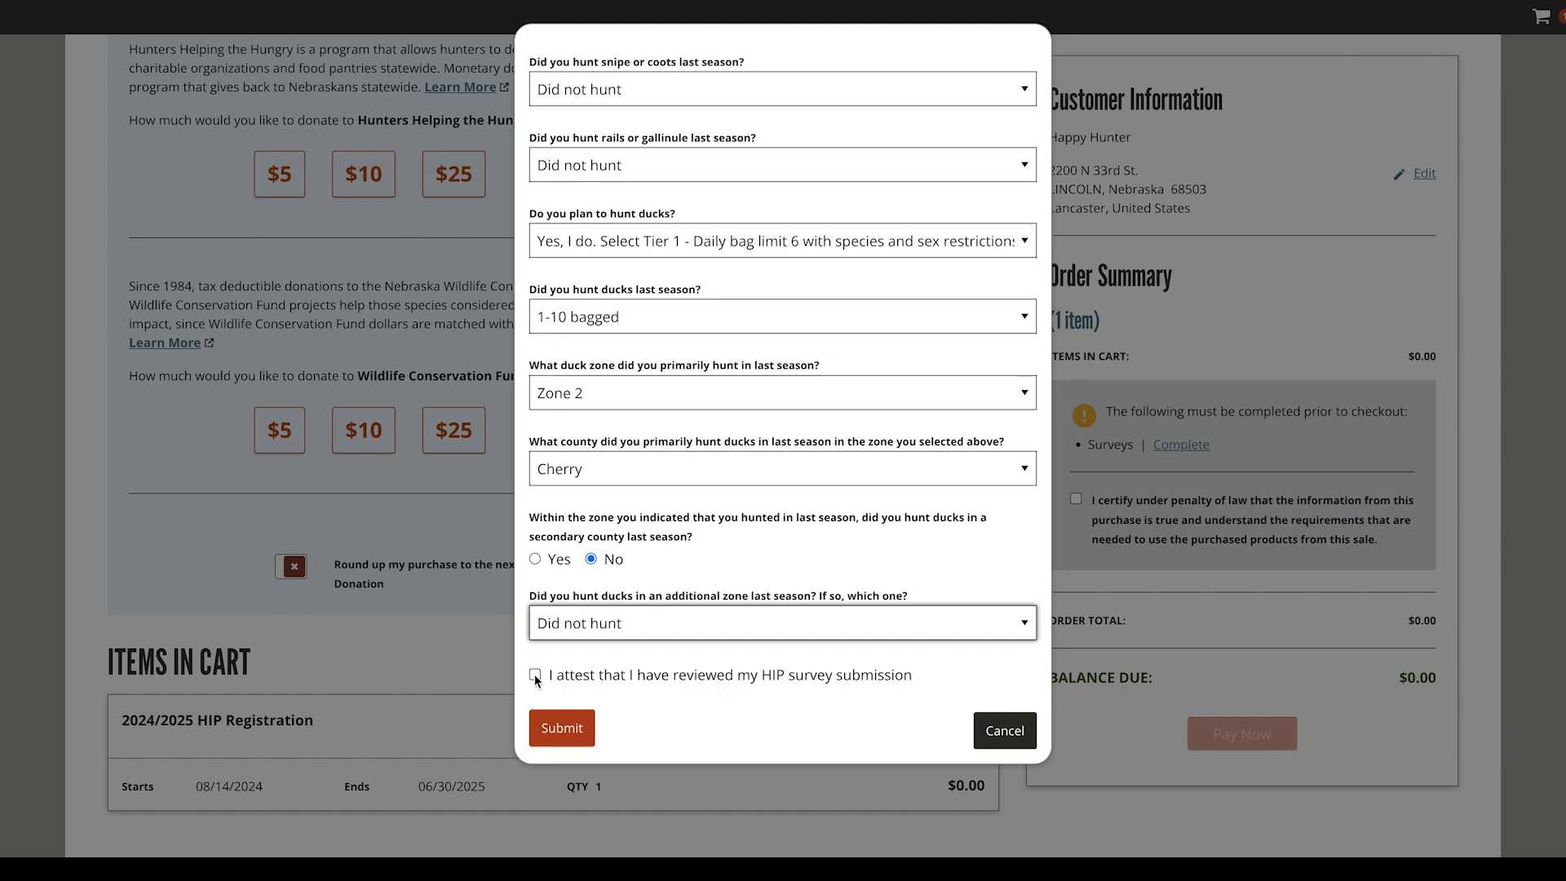
click(536, 676)
Step: Submit and save the HIP survey, then certify the purchase information is true
click(581, 728)
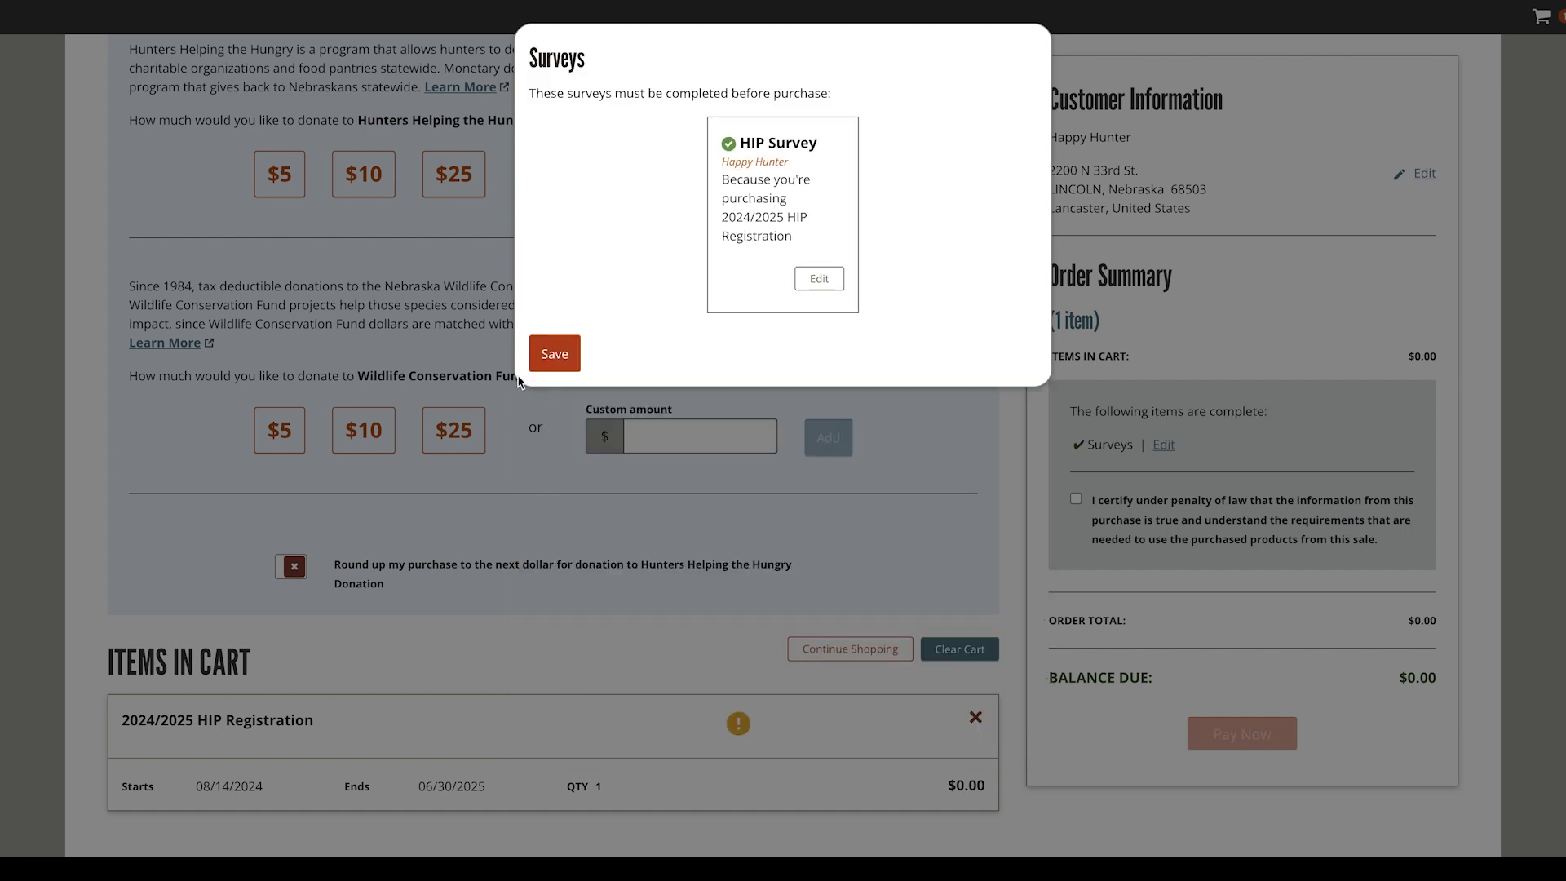
click(576, 365)
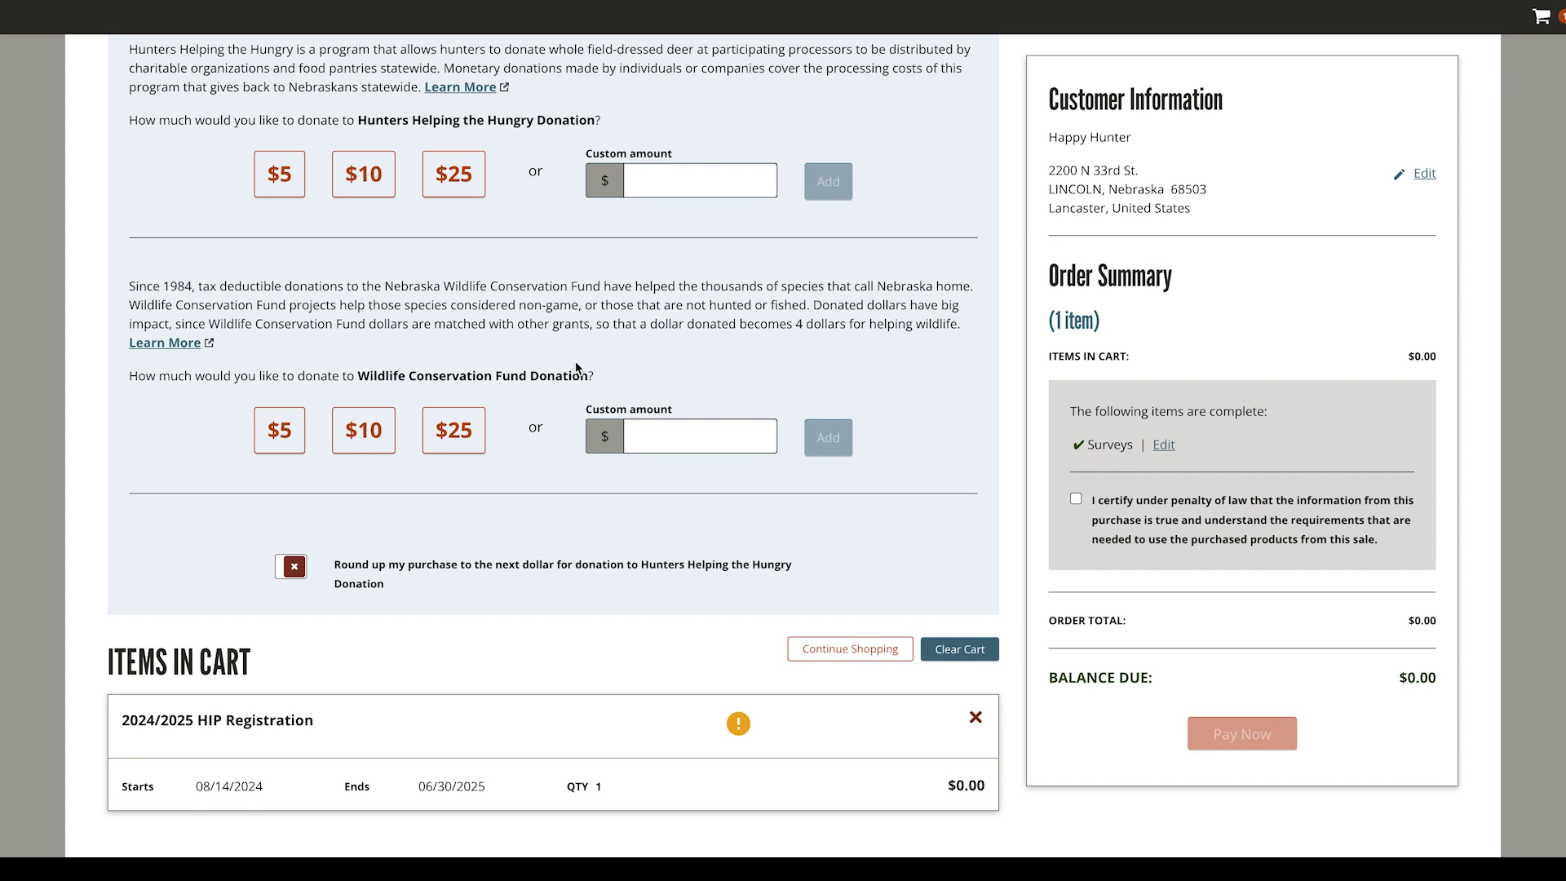
click(1076, 499)
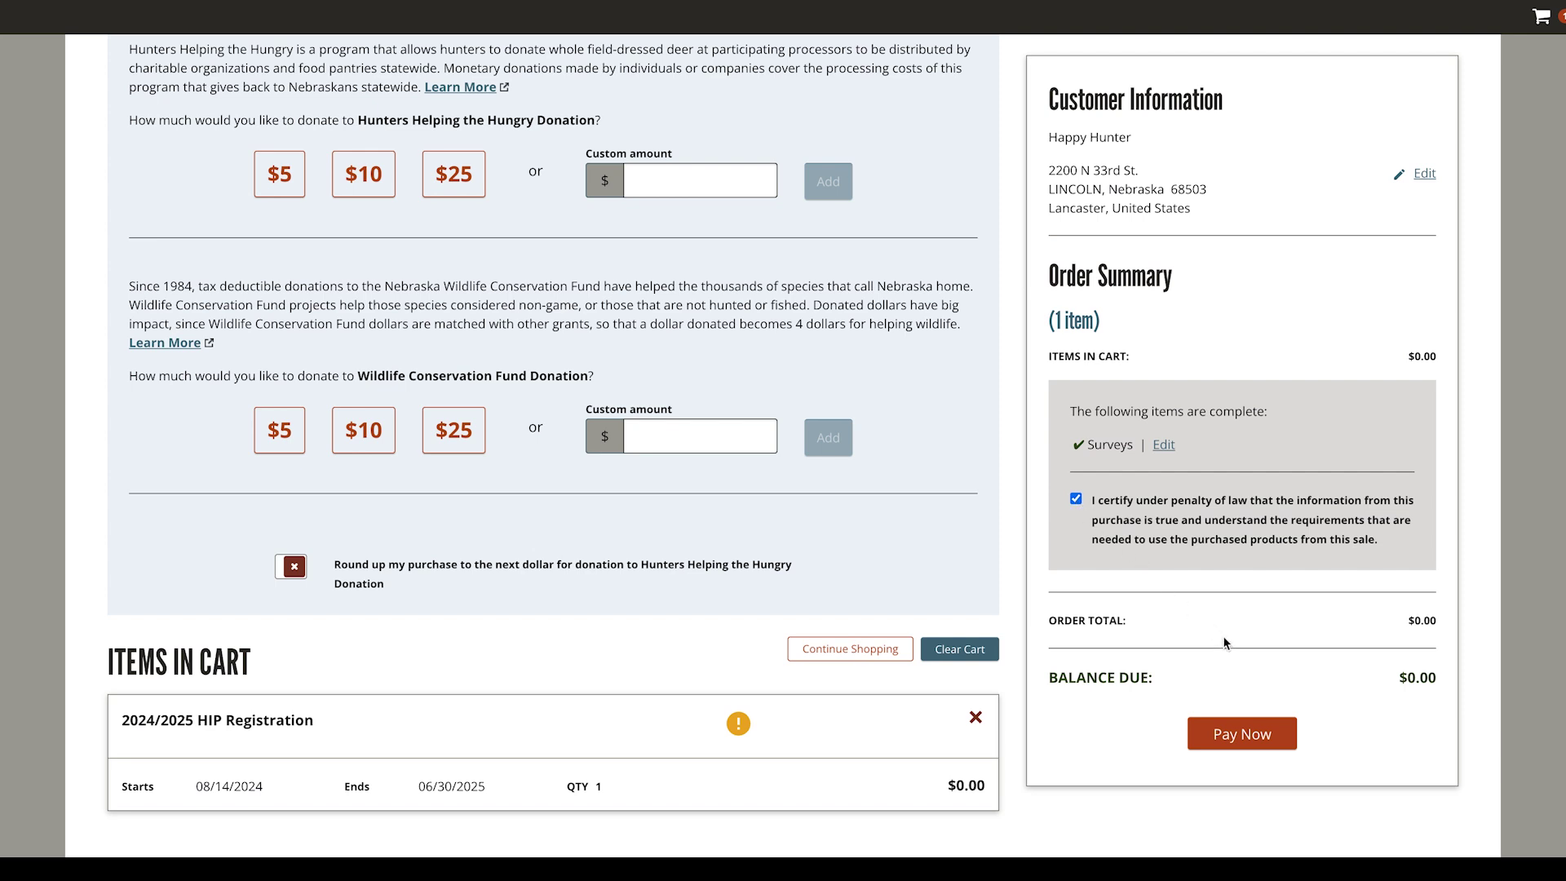
Step: Pay the $0.00 order and open the 2024/2025 HIP Registration document for printing
click(1283, 741)
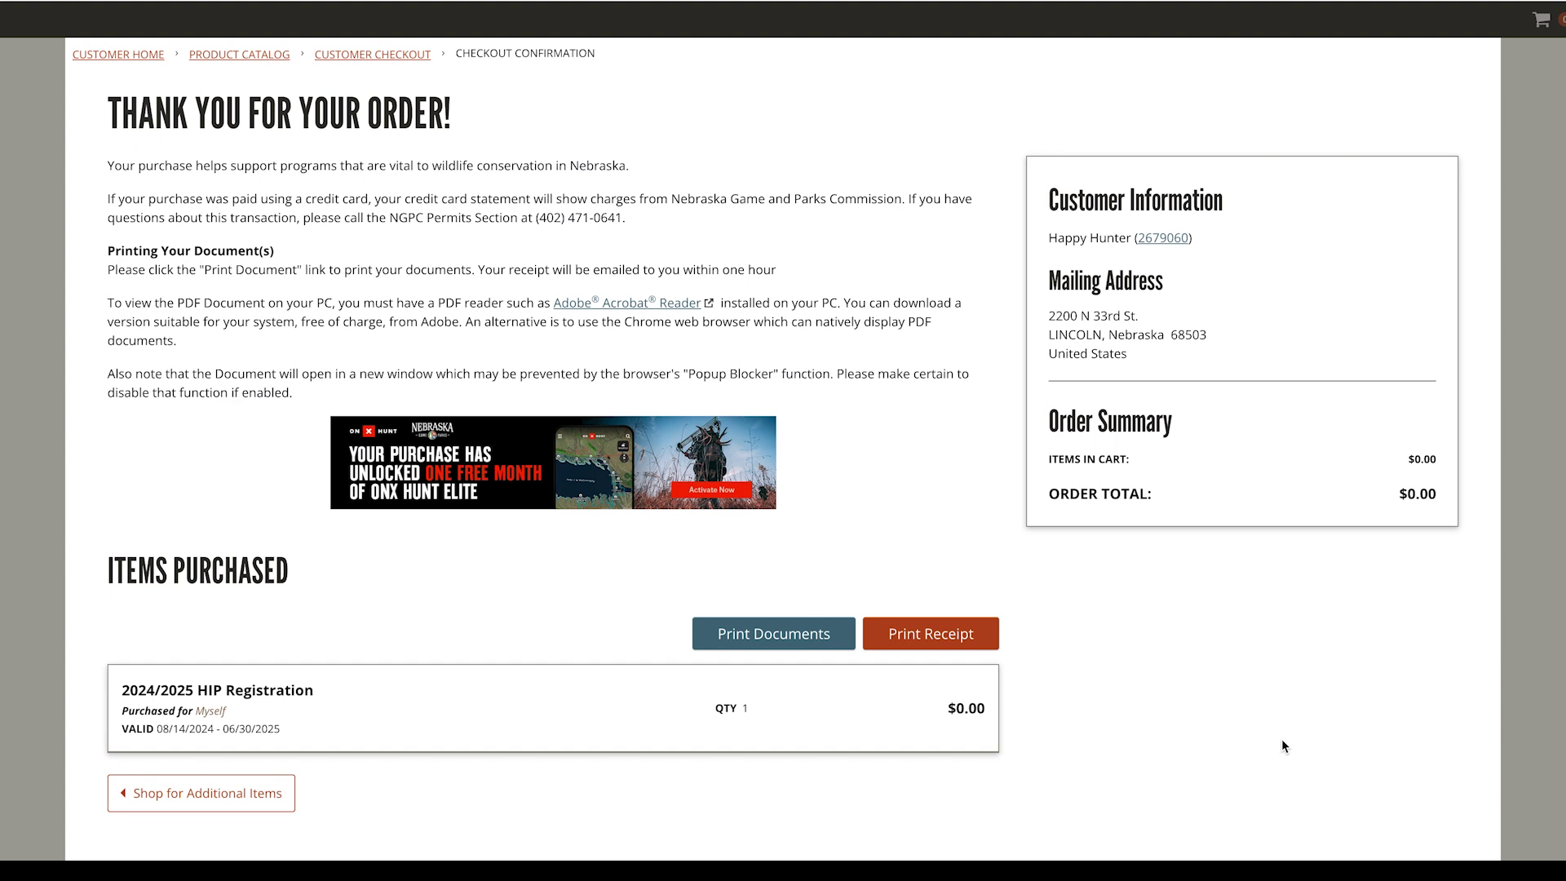
click(839, 637)
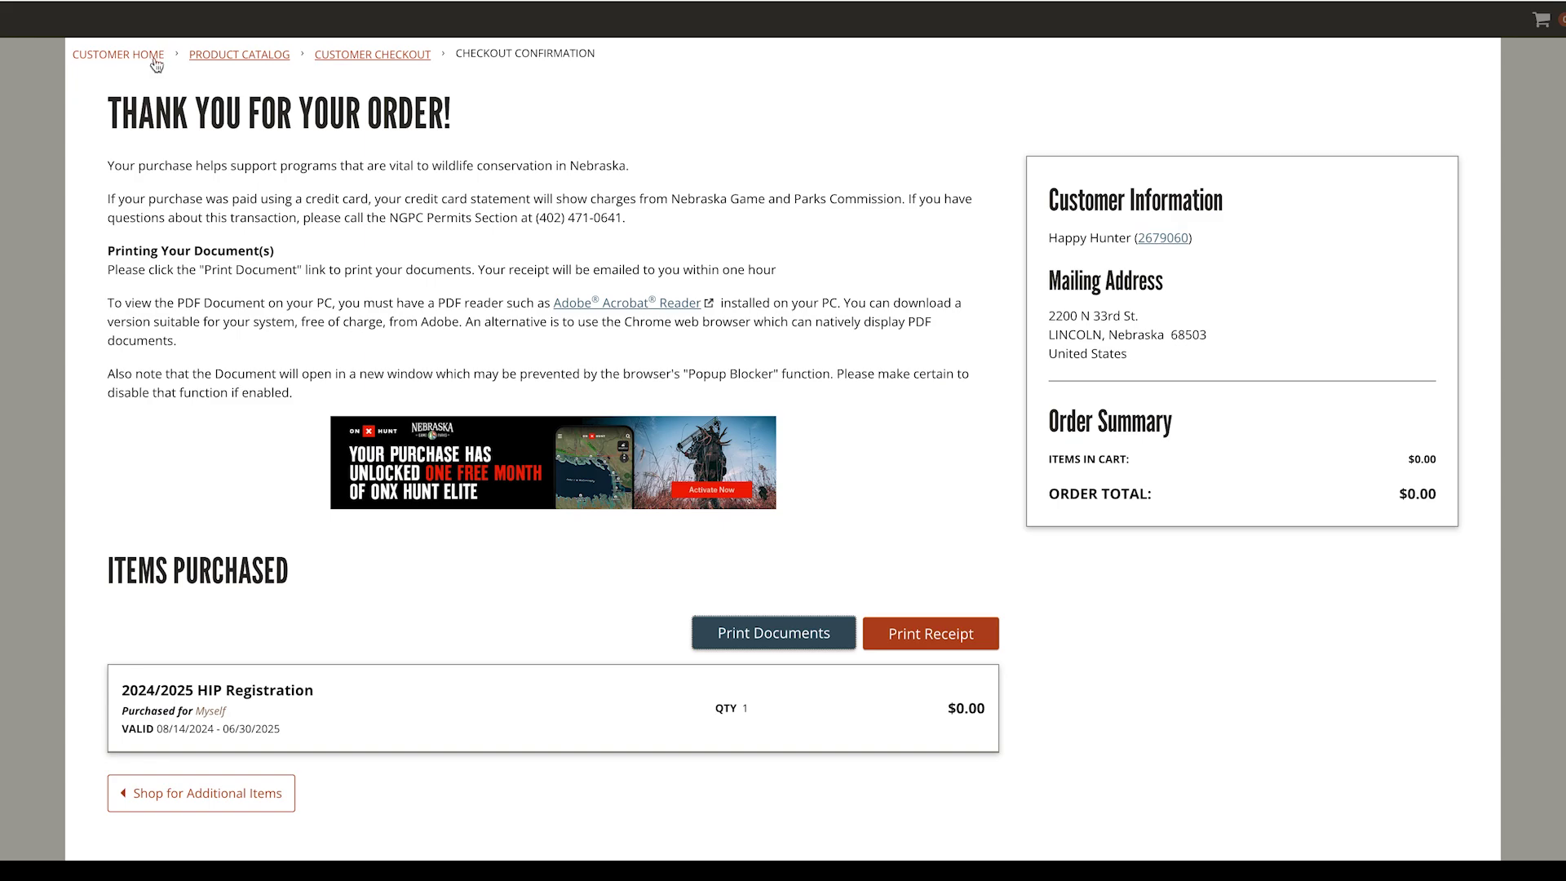
Step: Show and hide the HIP order's survey answers in Order History, then view active privileges
click(155, 56)
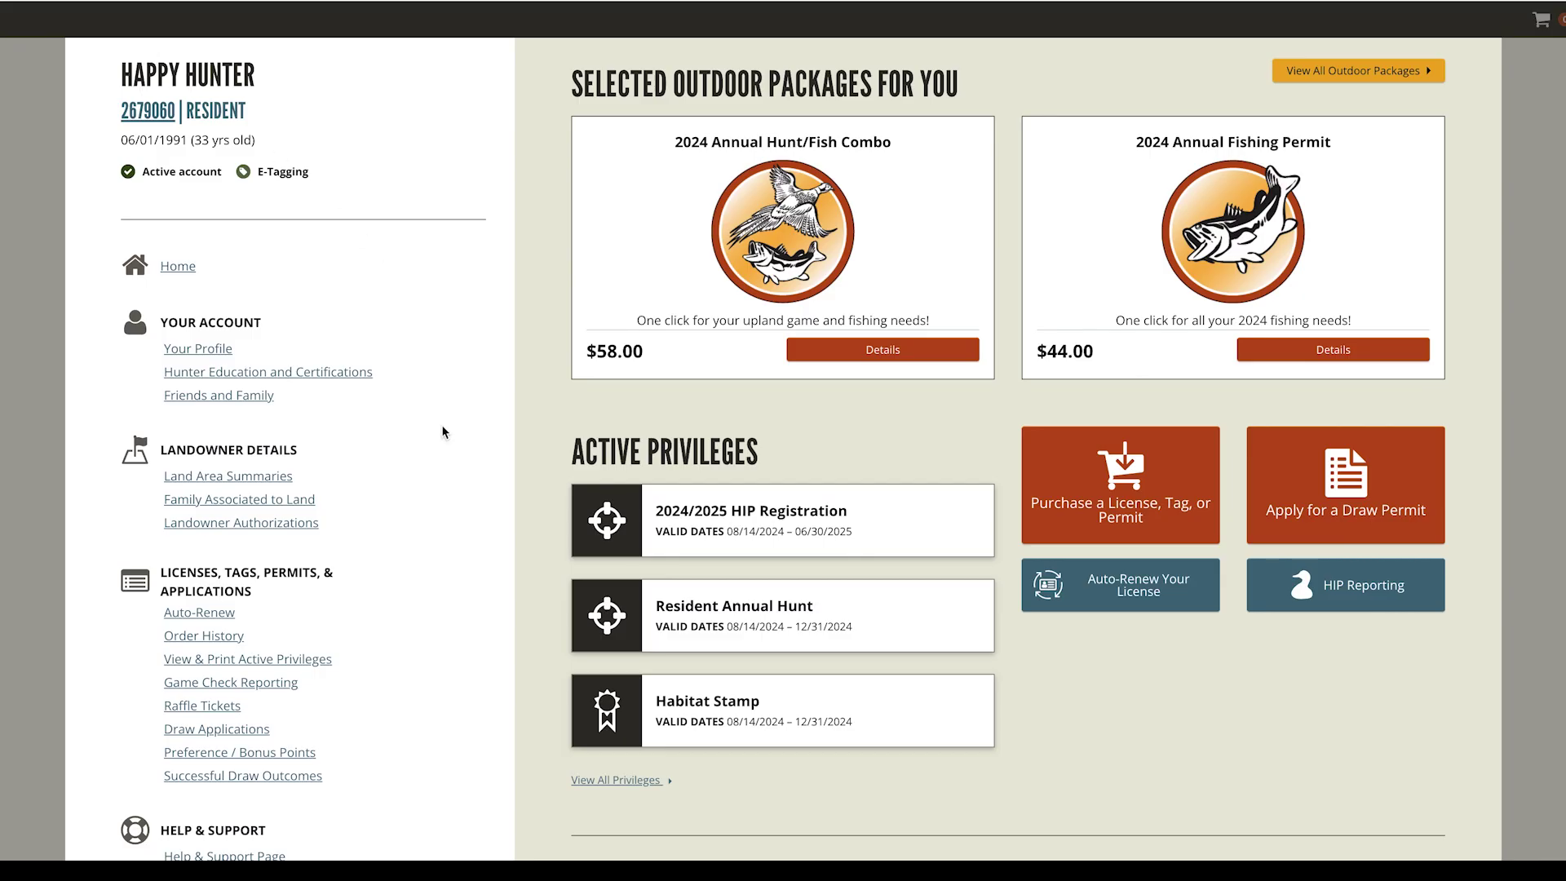
scroll(442, 432, down, 2)
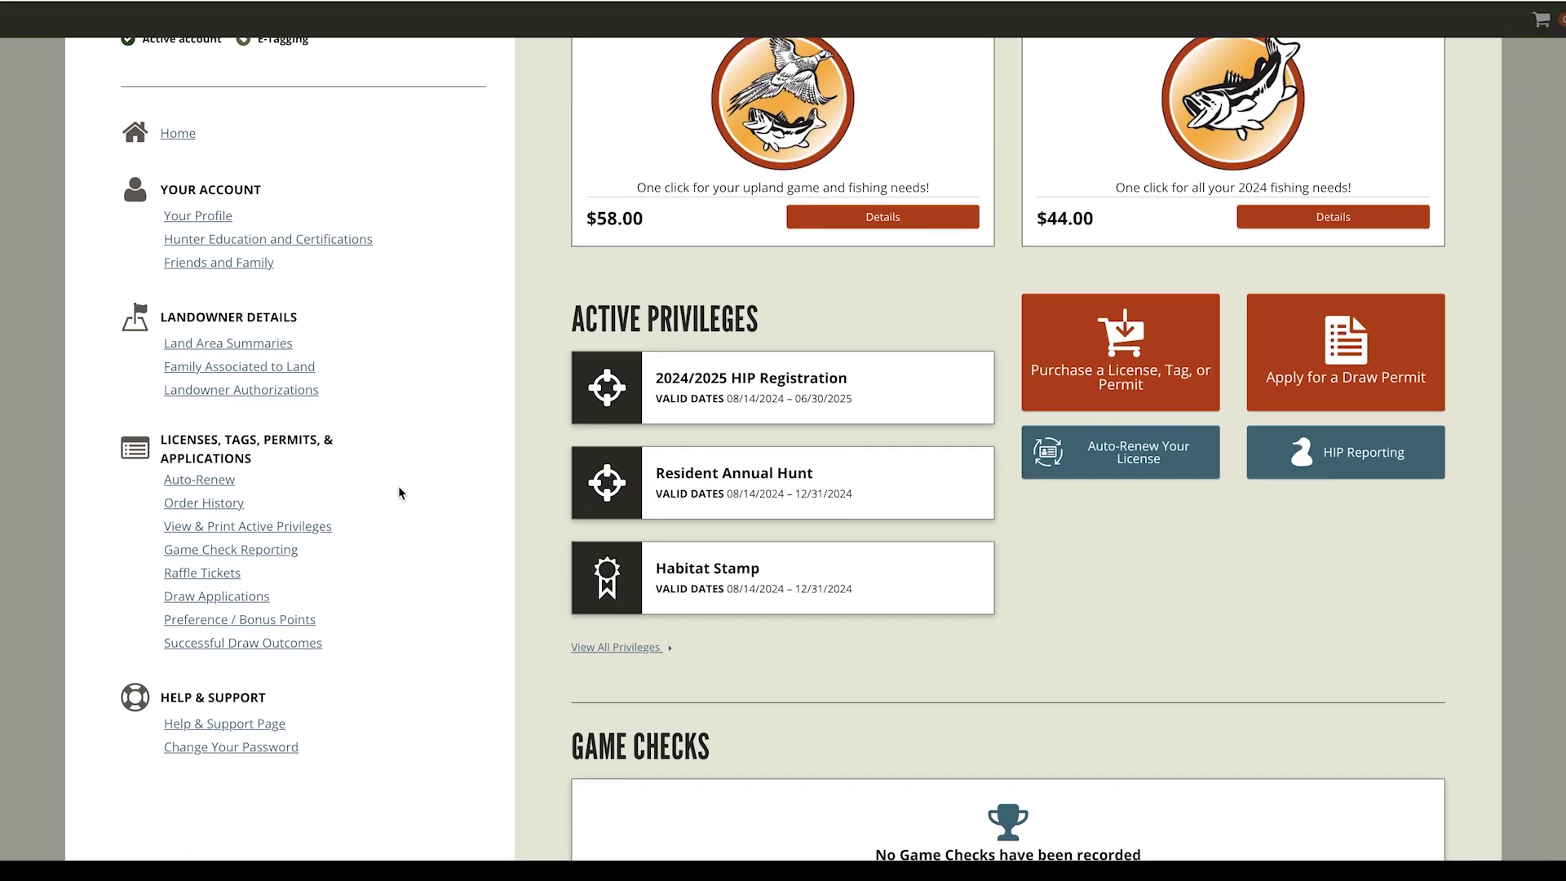
click(234, 505)
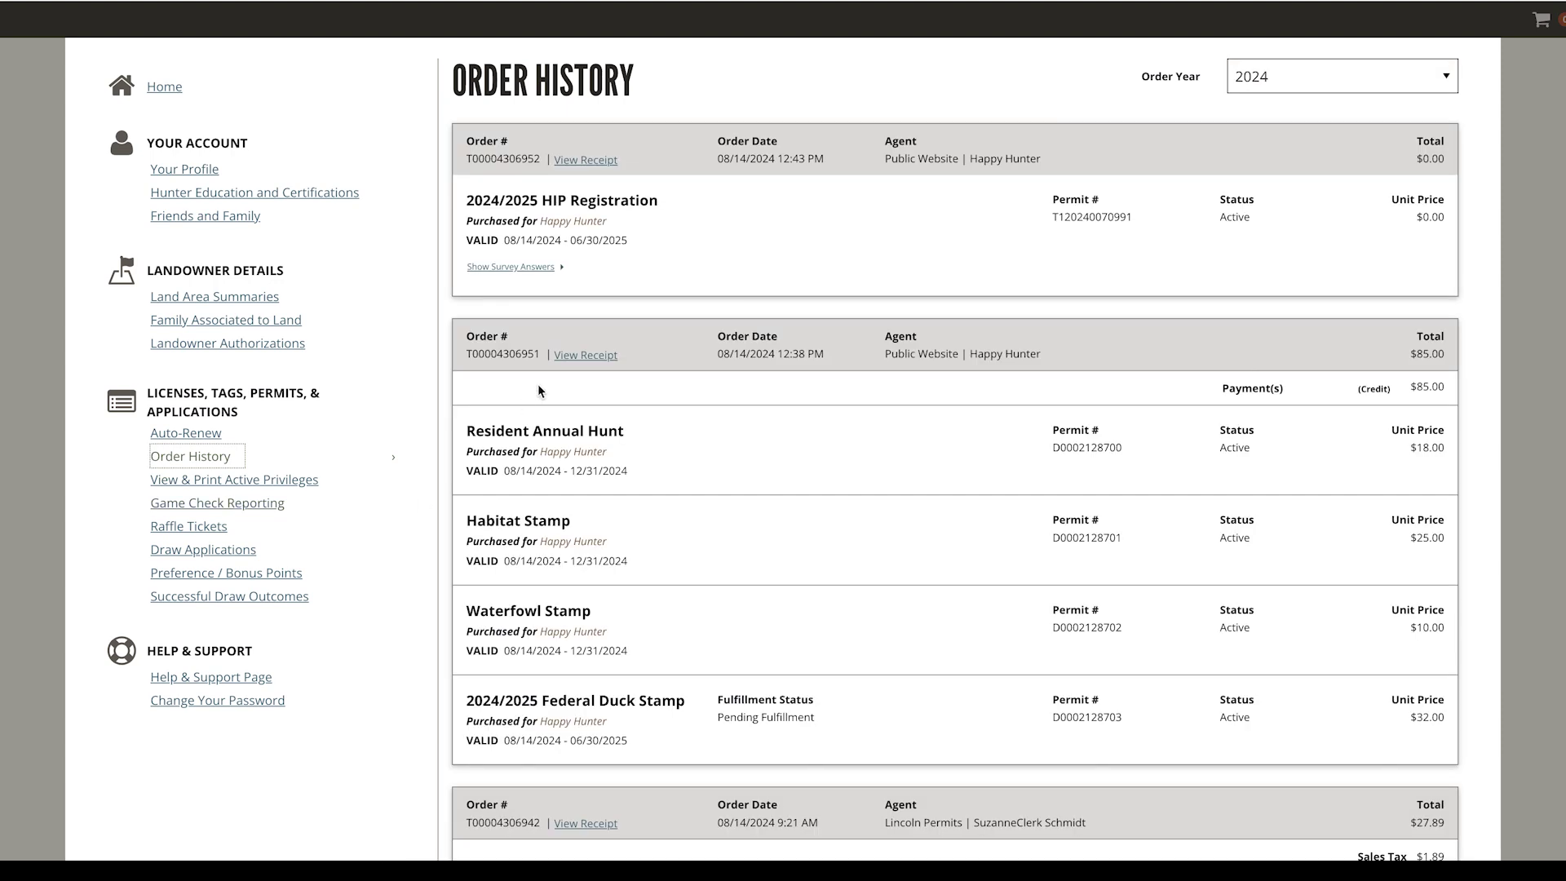
click(559, 272)
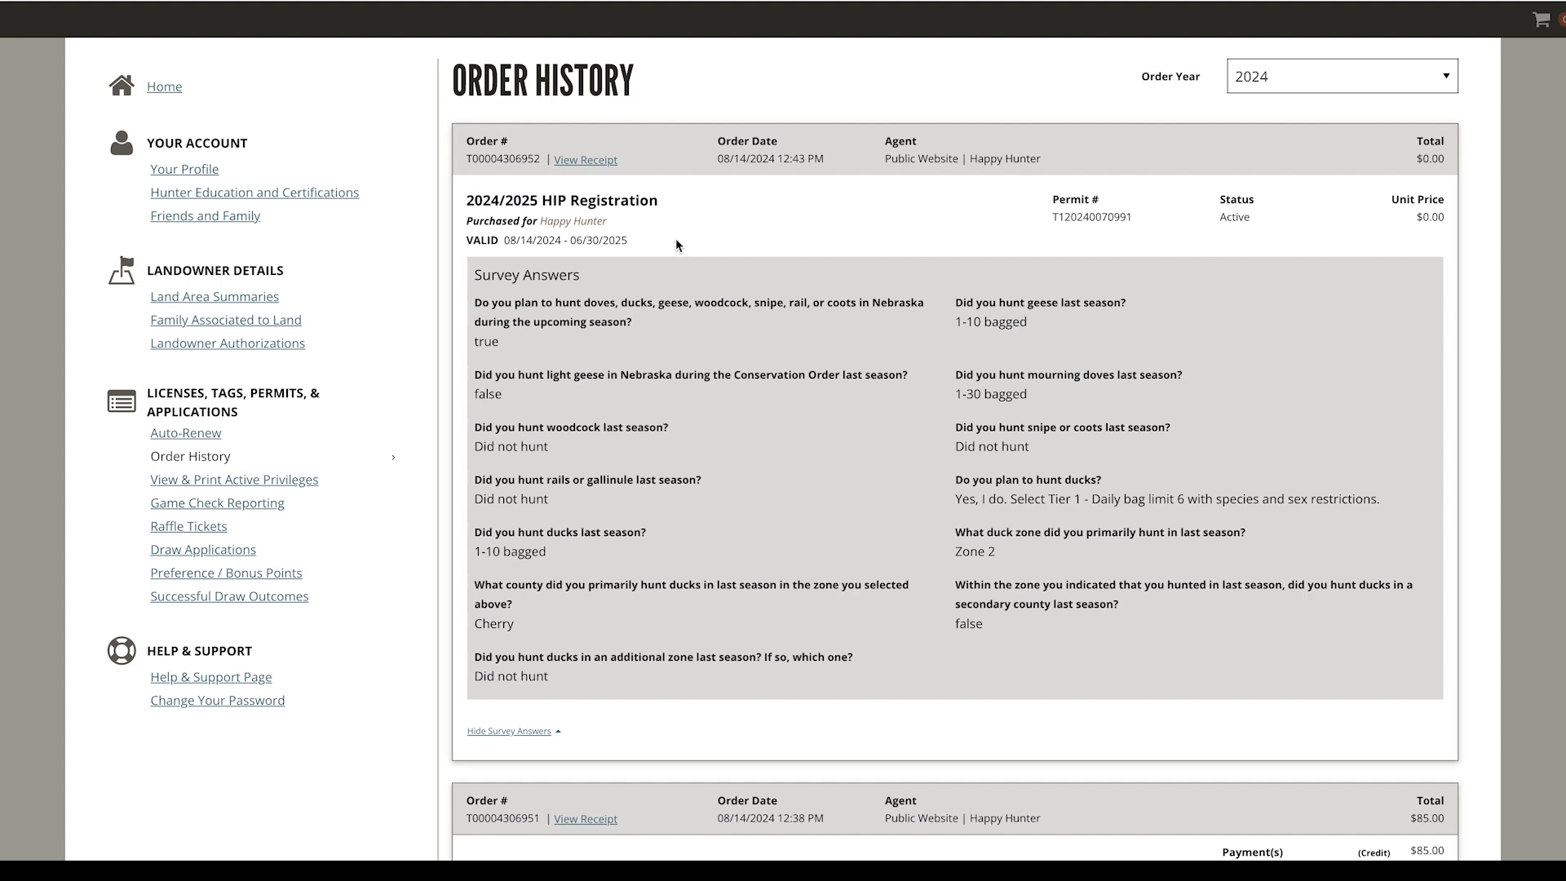
click(217, 456)
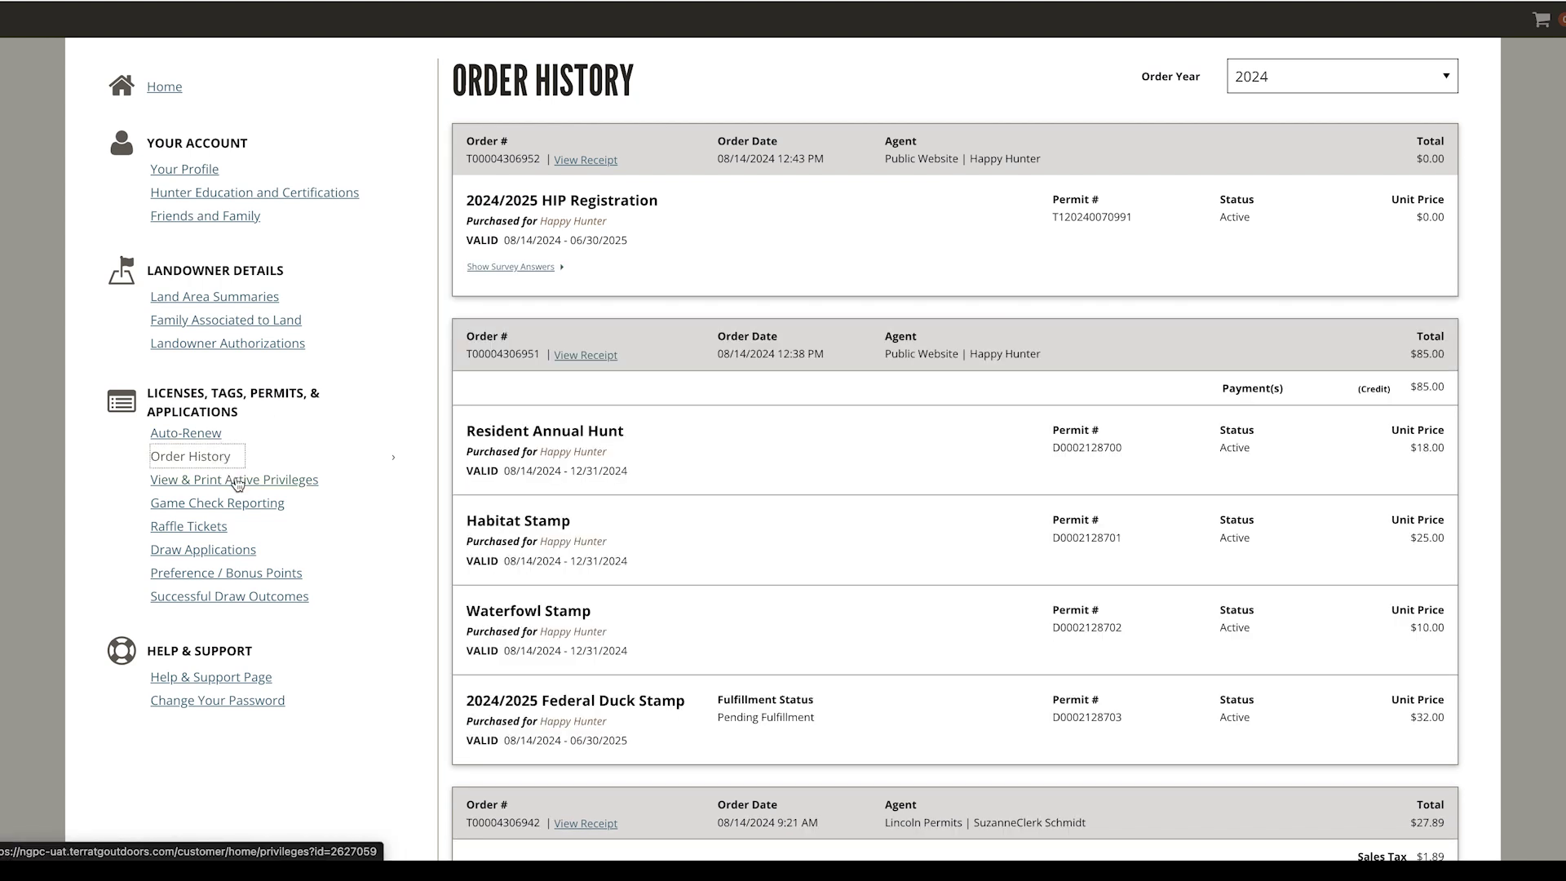
click(238, 481)
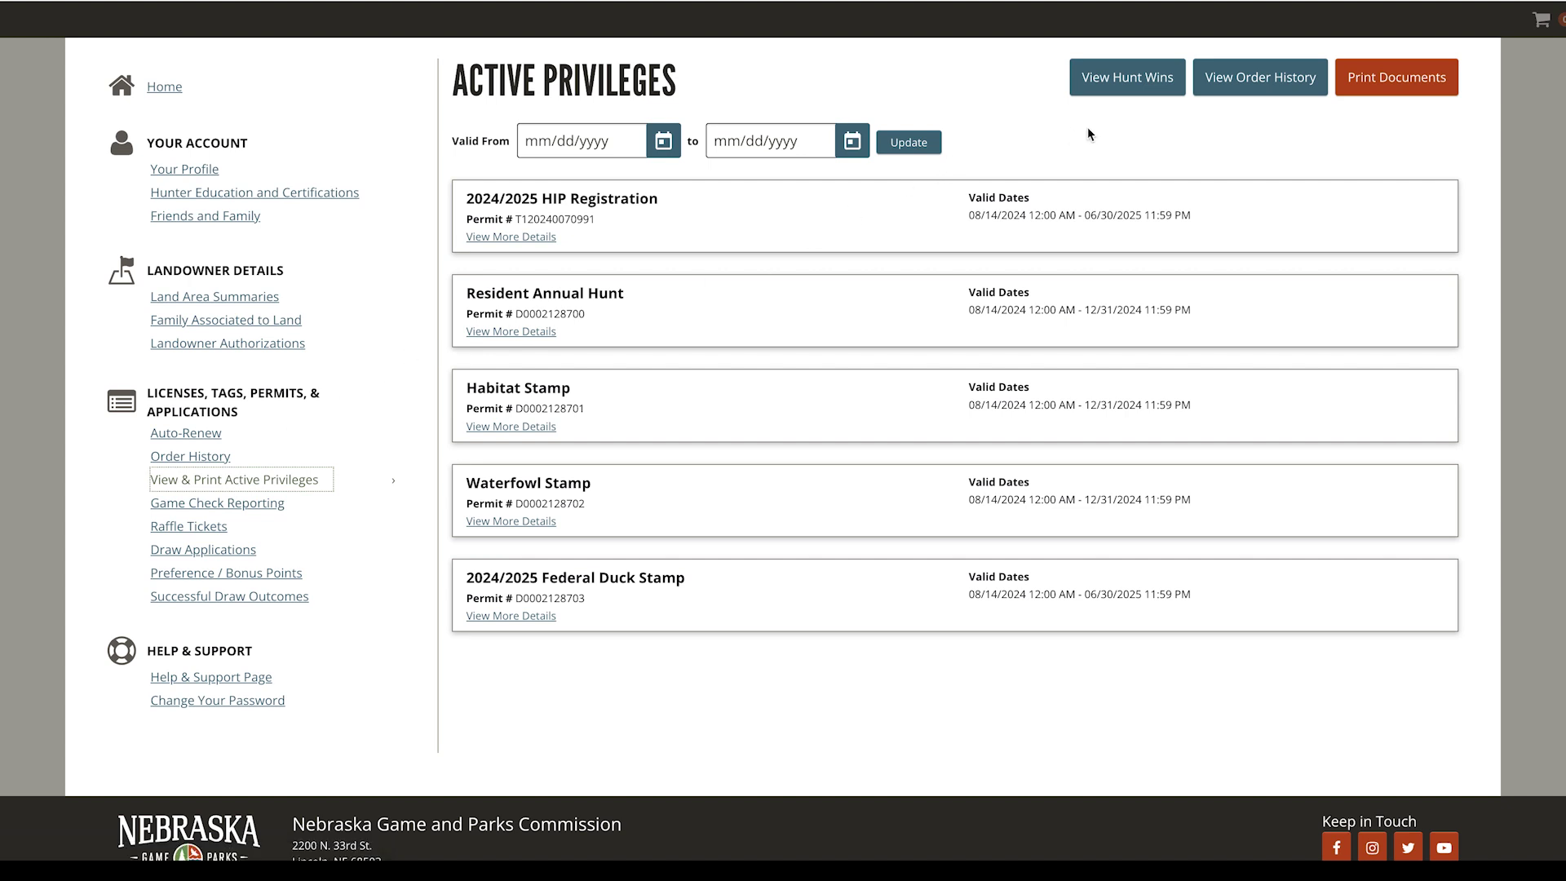
Step: Select the Resident Annual Hunt privilege document for printing
click(1387, 79)
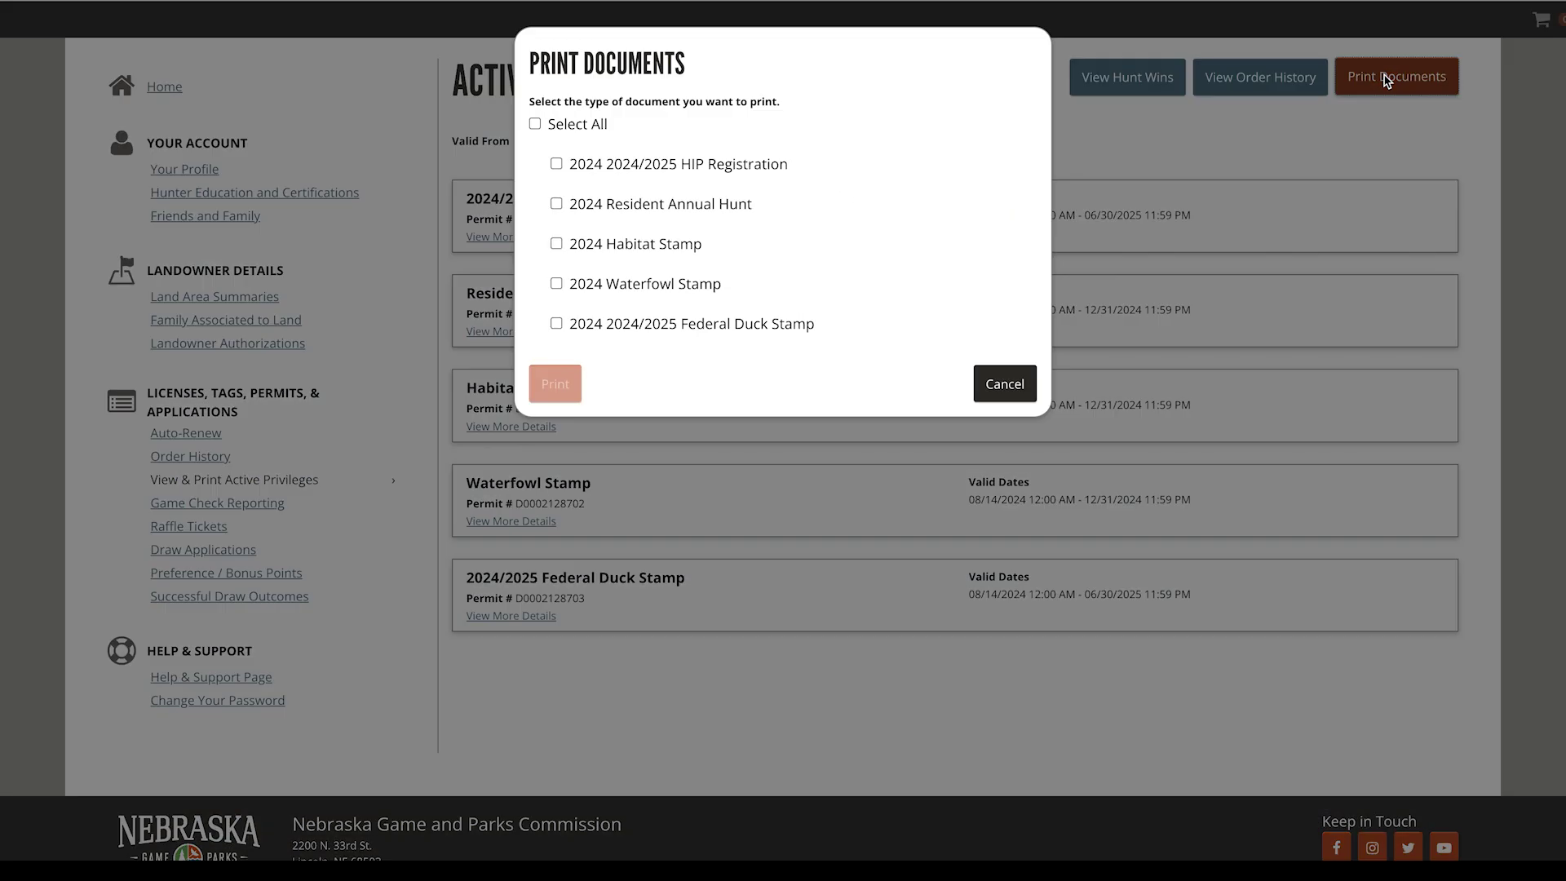
click(557, 204)
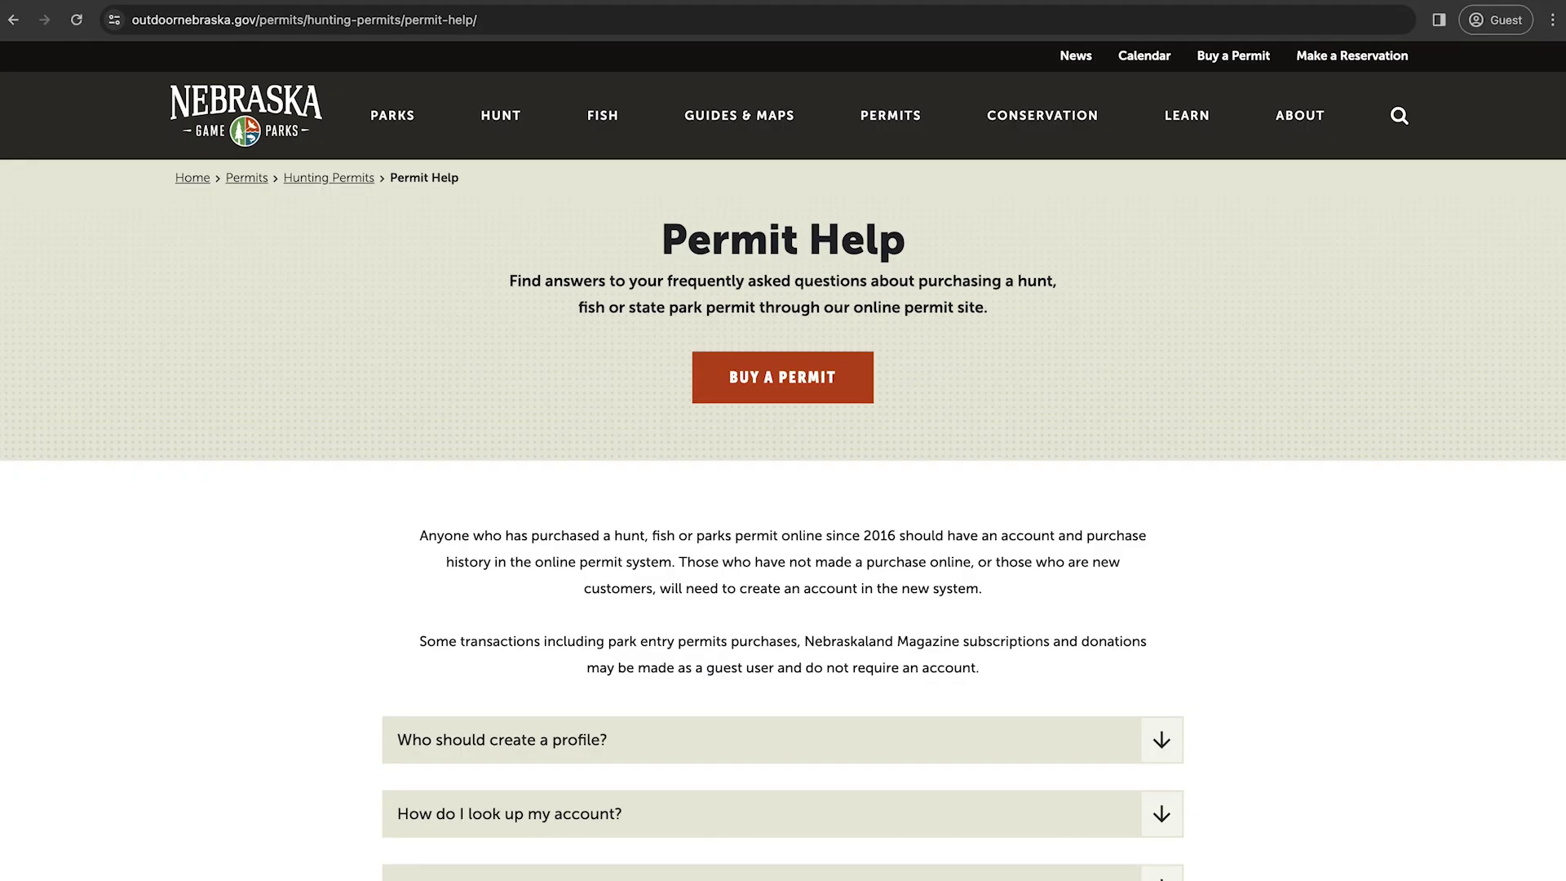
scroll(783, 490, down, 5)
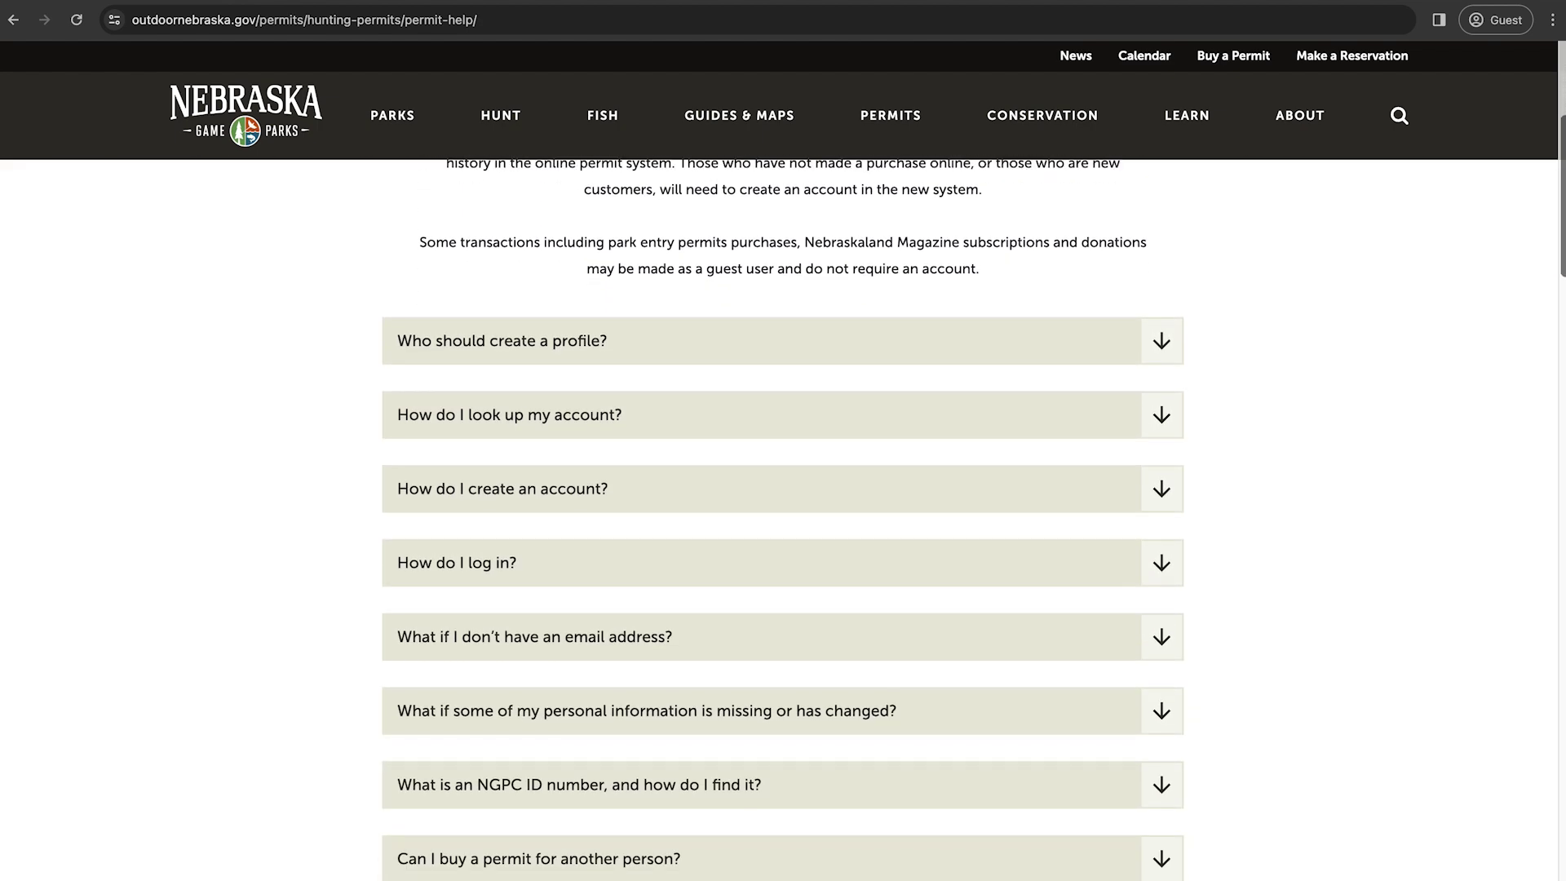
scroll(783, 520, down, 8)
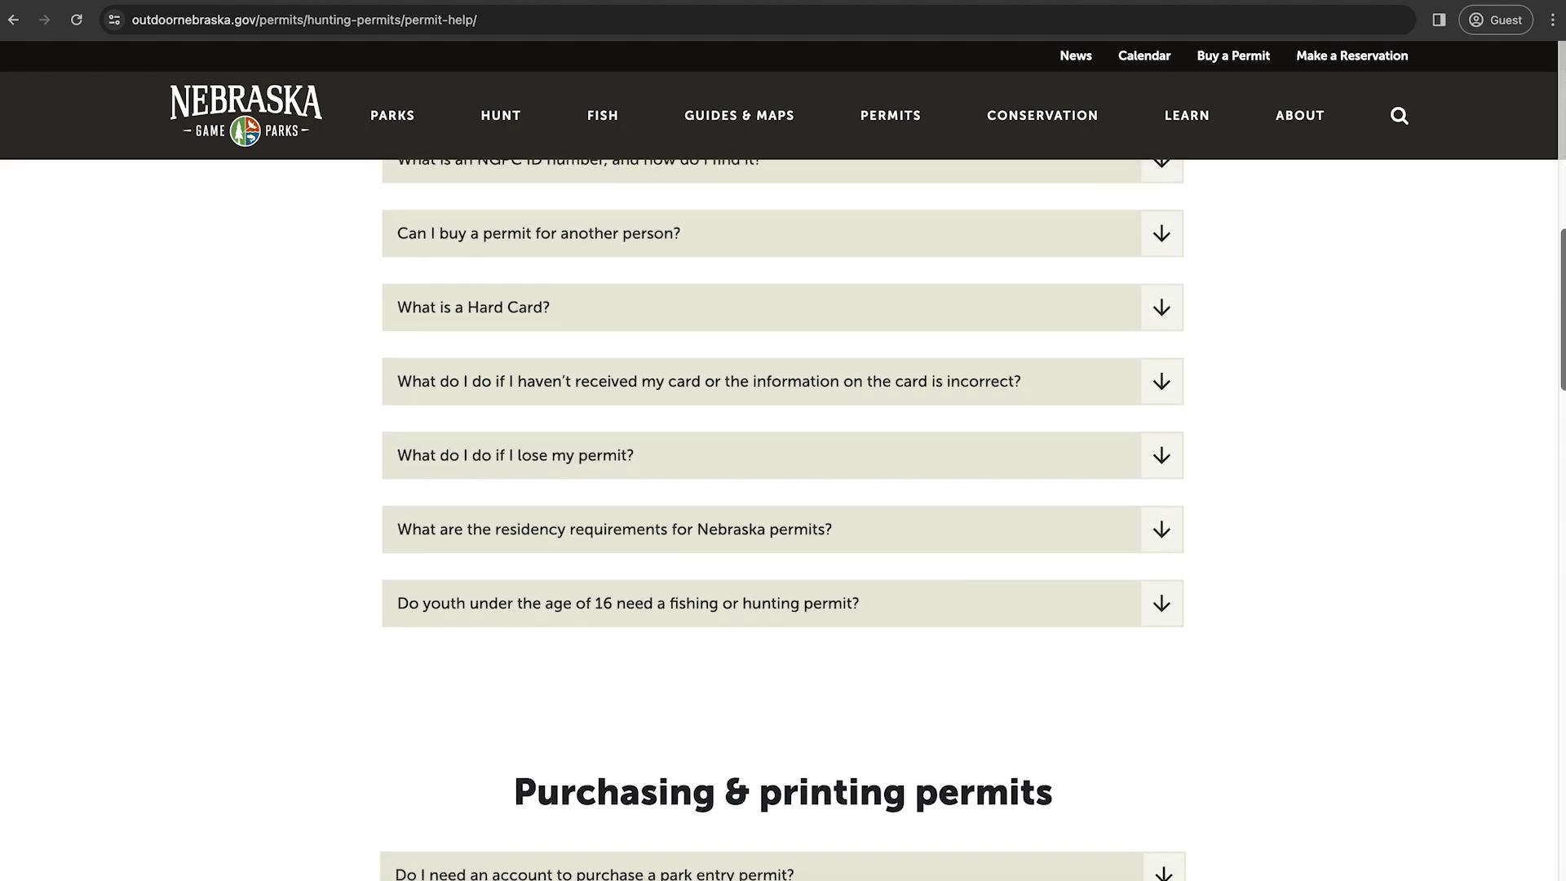
scroll(783, 490, down, 11)
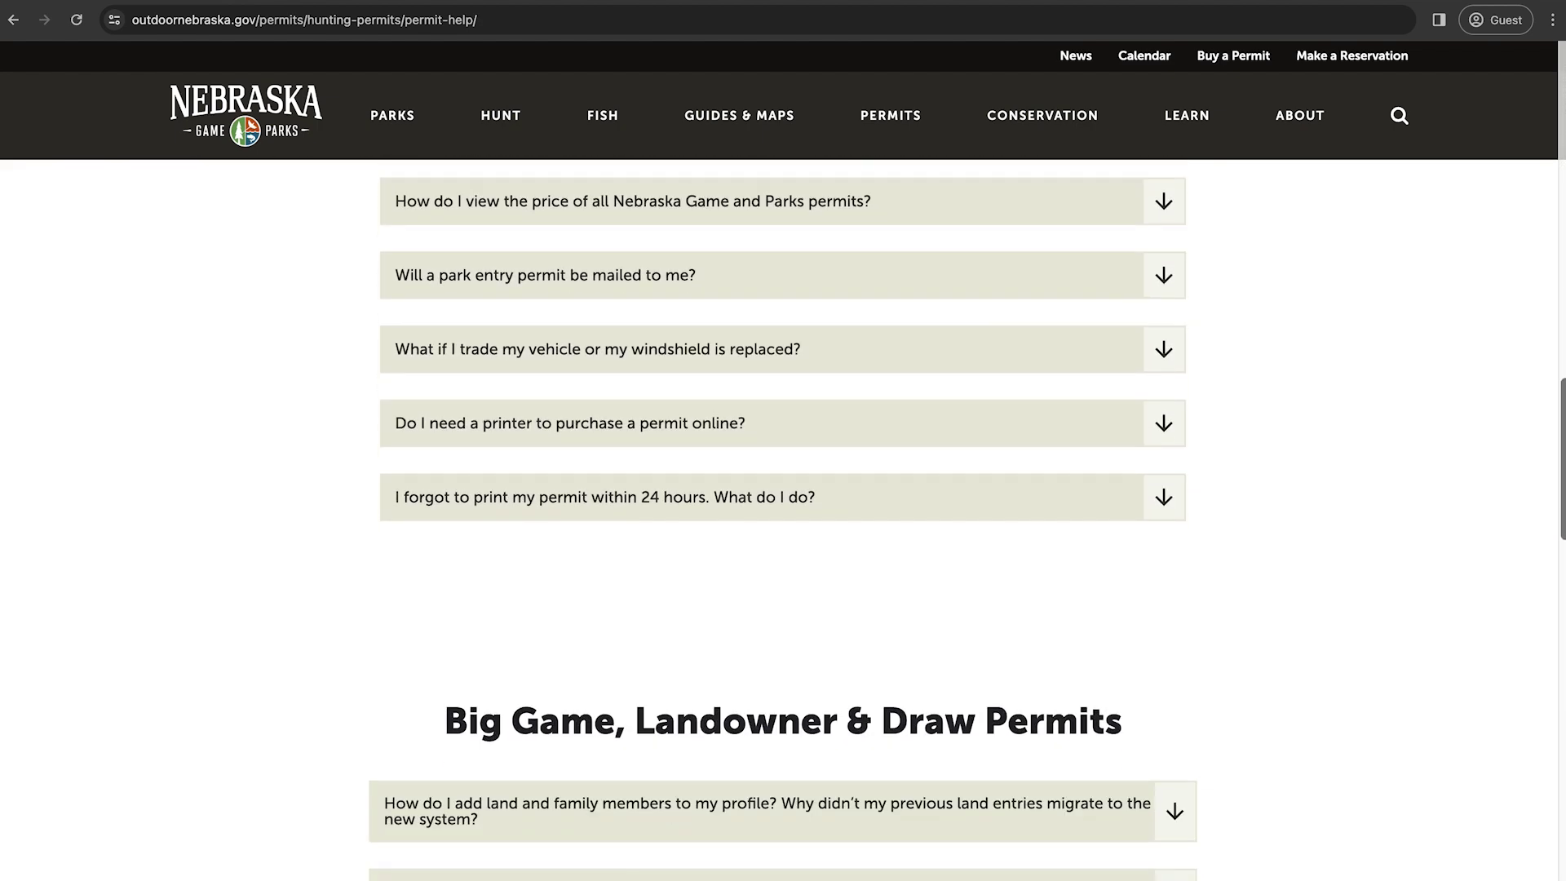